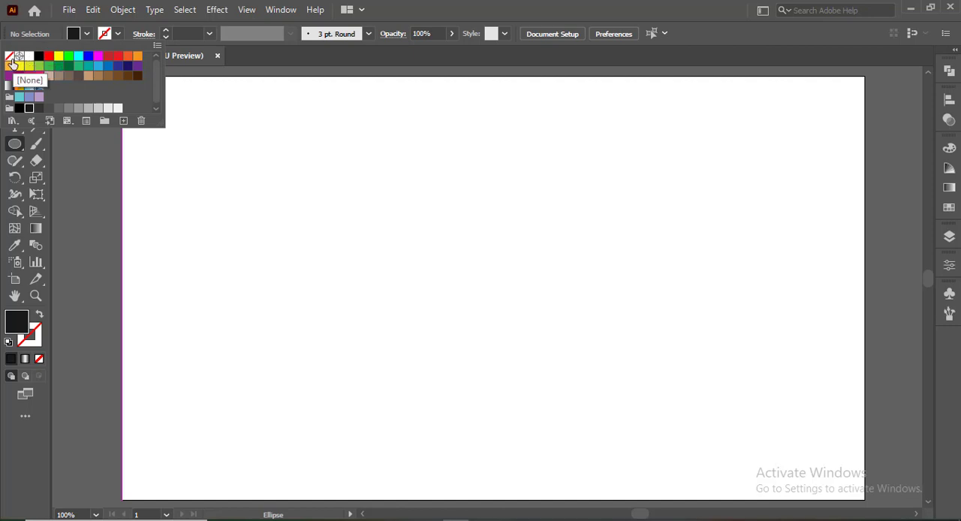
# Step: Set the fill to none and the stroke to black
pyautogui.click(9, 55)
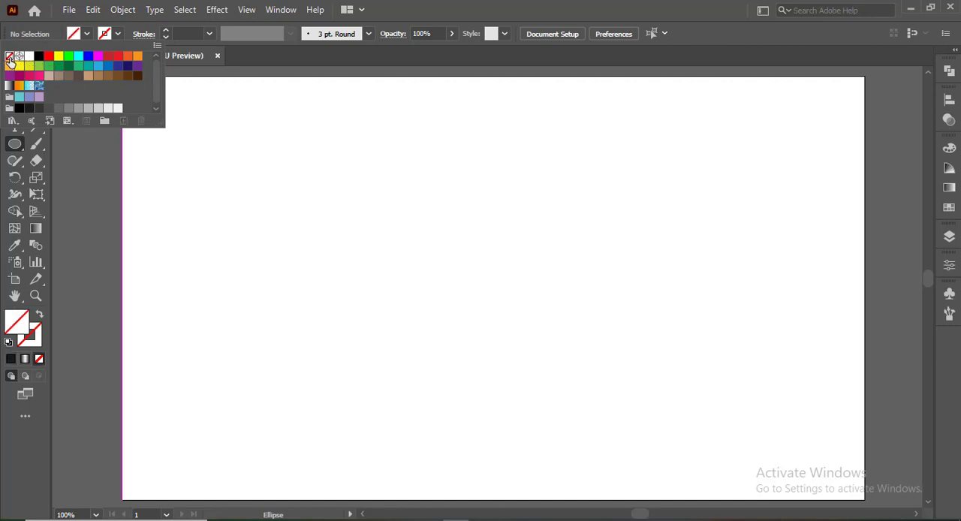
pyautogui.click(105, 36)
pyautogui.click(38, 58)
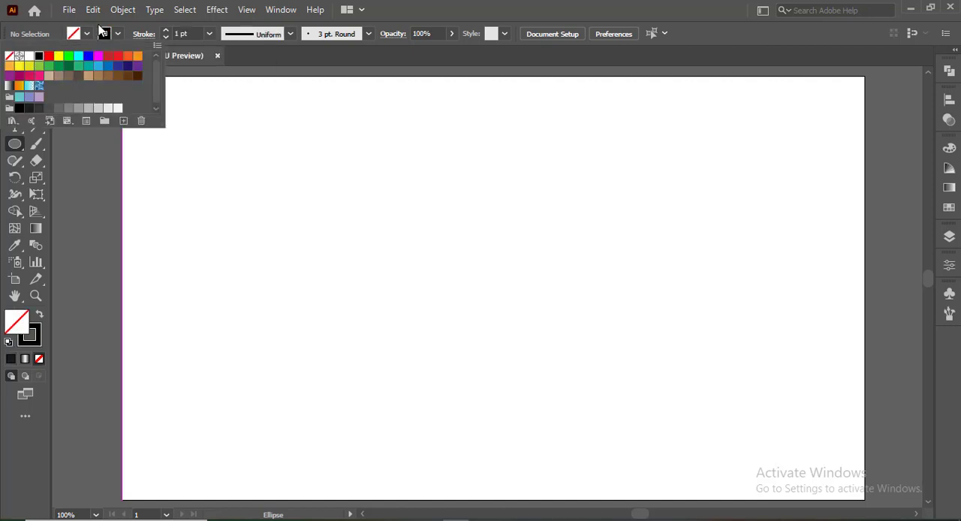
# Step: Create a circle 30 mm wide and 30 mm high with the Ellipse tool near the artboard's centre
pyautogui.click(472, 257)
pyautogui.moveTo(475, 237); pyautogui.dragTo(439, 229)
pyautogui.write('30')
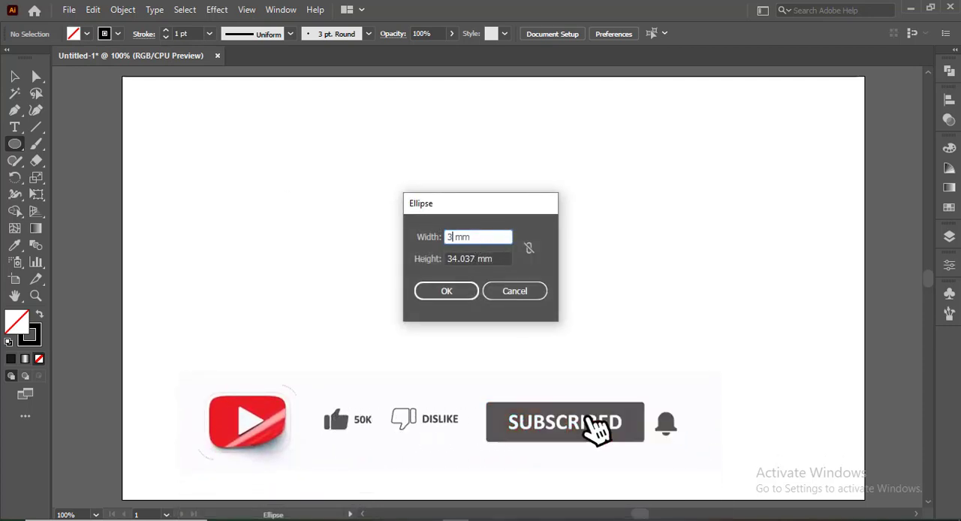
pyautogui.moveTo(471, 258); pyautogui.dragTo(437, 259)
pyautogui.write('3')
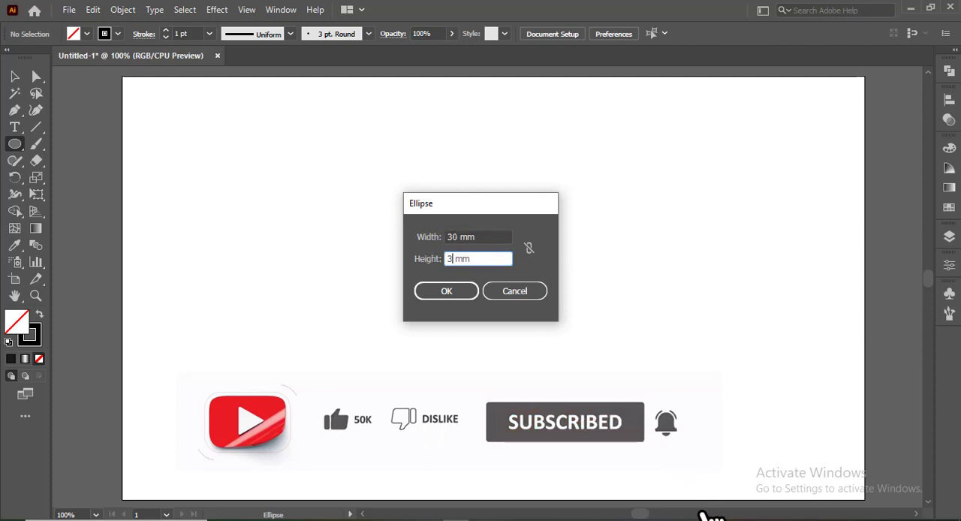
pyautogui.write('0')
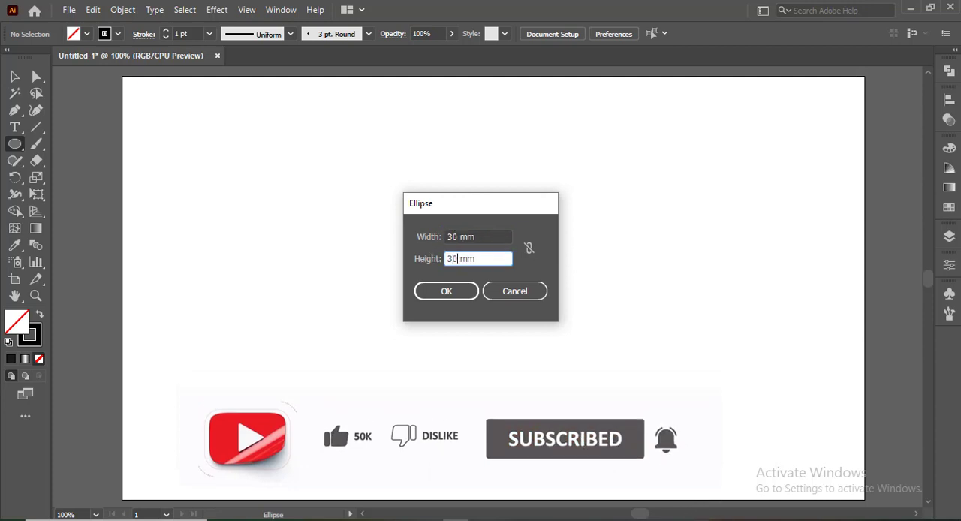
pyautogui.click(440, 293)
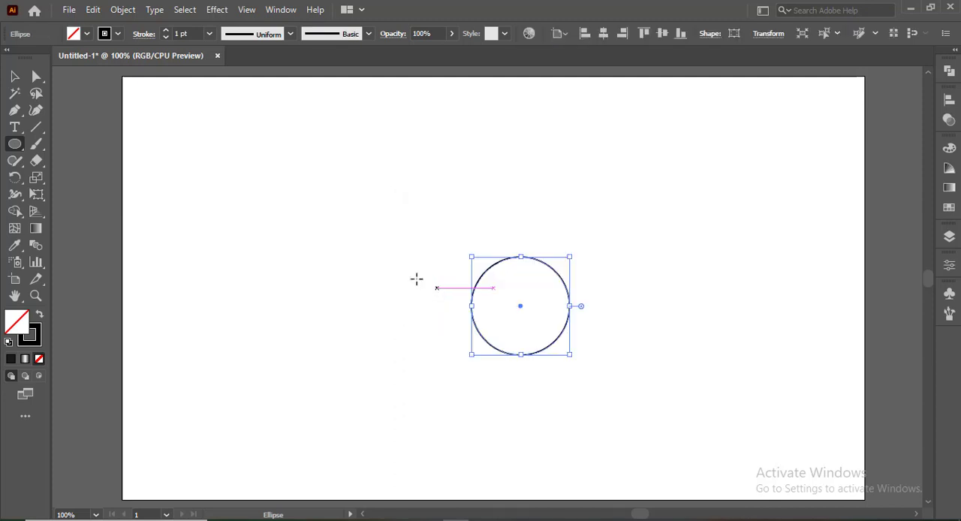
# Step: Flatten the circle into an ellipse 15 mm high and position it slightly above the artboard's centre
pyautogui.click(20, 77)
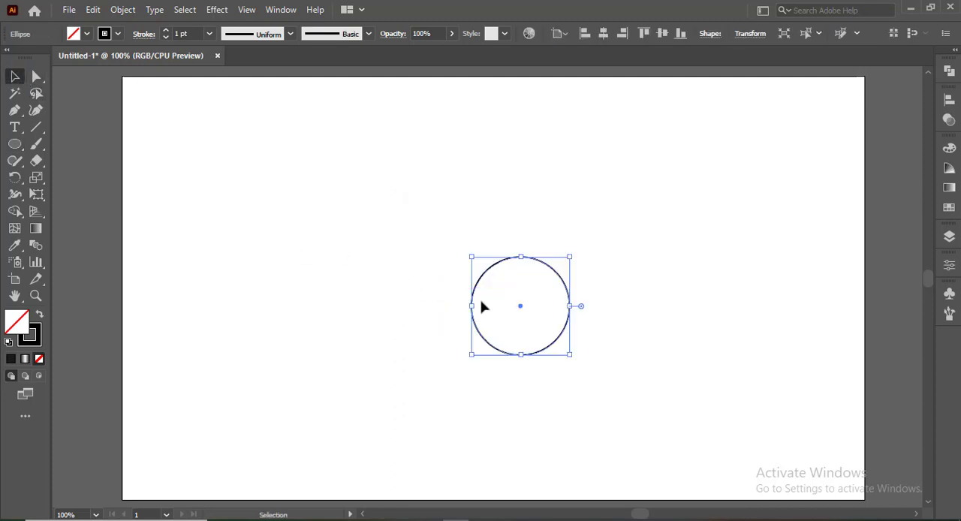
pyautogui.moveTo(520, 307); pyautogui.dragTo(491, 293)
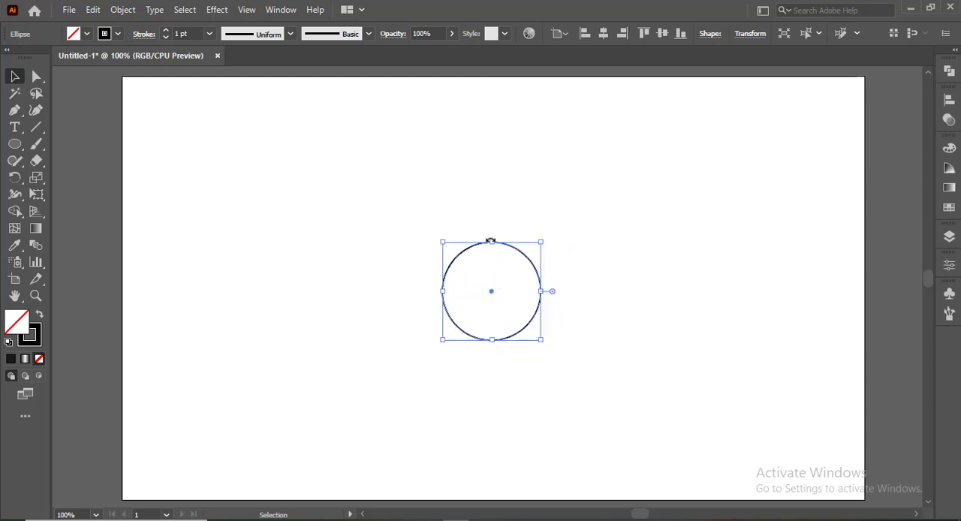
pyautogui.moveTo(492, 241); pyautogui.dragTo(491, 292)
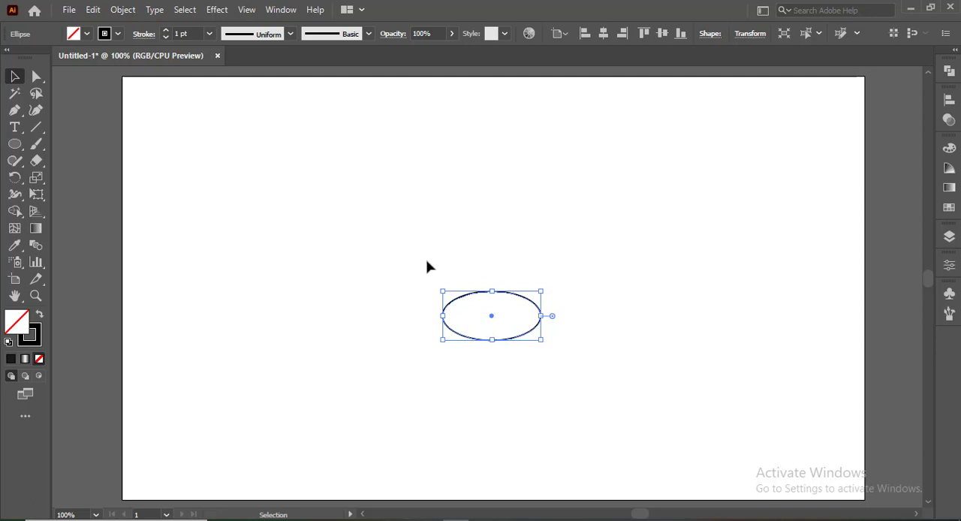
pyautogui.moveTo(421, 263); pyautogui.dragTo(532, 370)
pyautogui.moveTo(491, 316); pyautogui.dragTo(482, 258)
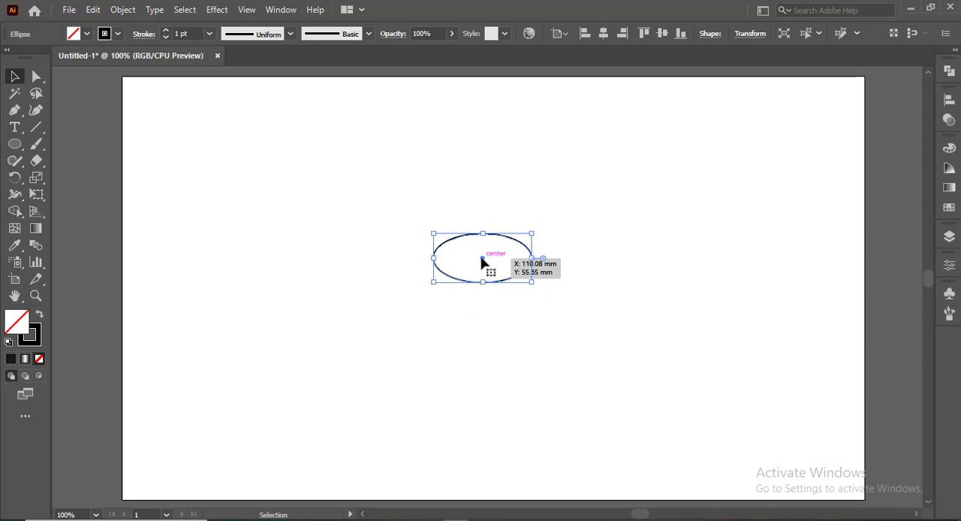
# Step: Duplicate the ellipse about 1.4 mm straight down and repeat the copy to make a stack of seven ellipses
pyautogui.scroll(2, 481, 258)
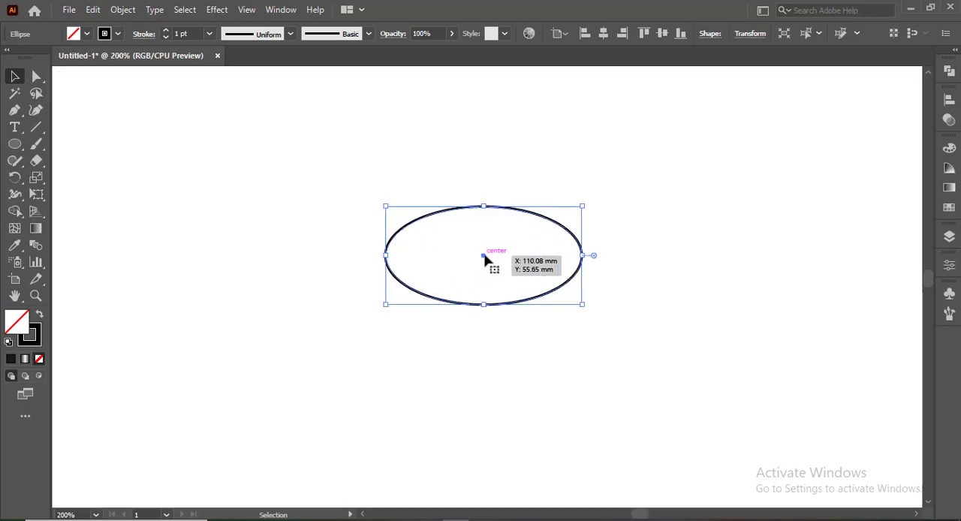
pyautogui.moveTo(485, 259); pyautogui.dragTo(483, 264)
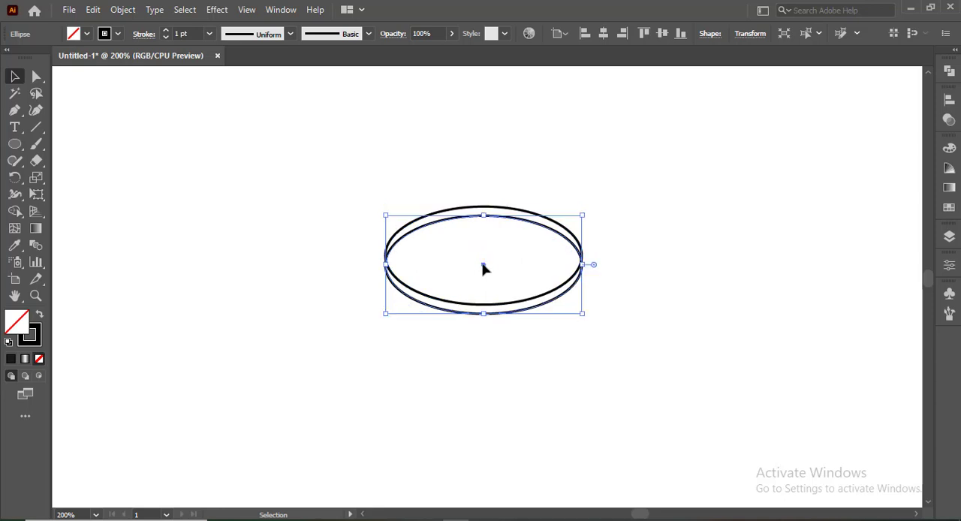
pyautogui.press('ctrl')
pyautogui.hotkey('ctrl', 'd')
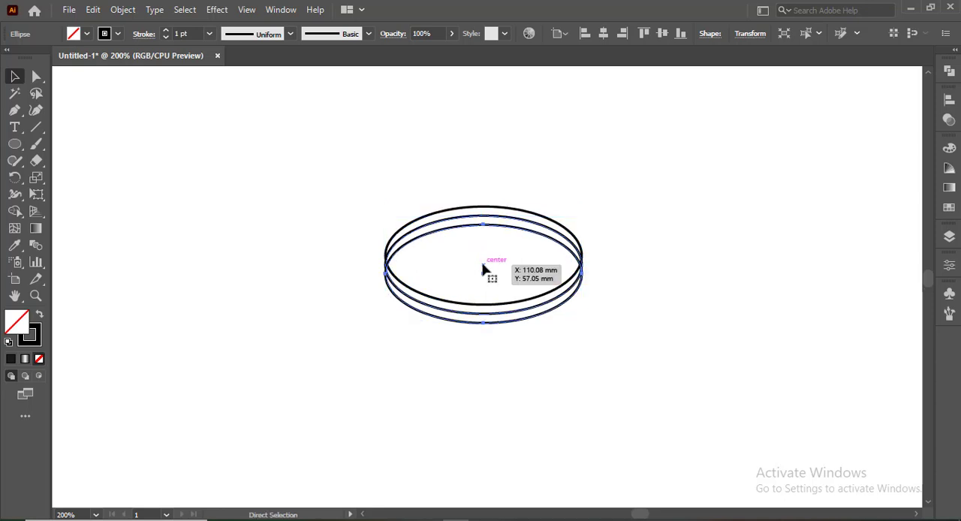
pyautogui.hotkey('ctrl', 'd')
pyautogui.hotkey('ctrl', 'd')
pyautogui.hotkey('ctrl', 'd')
pyautogui.hotkey('ctrl', 'd')
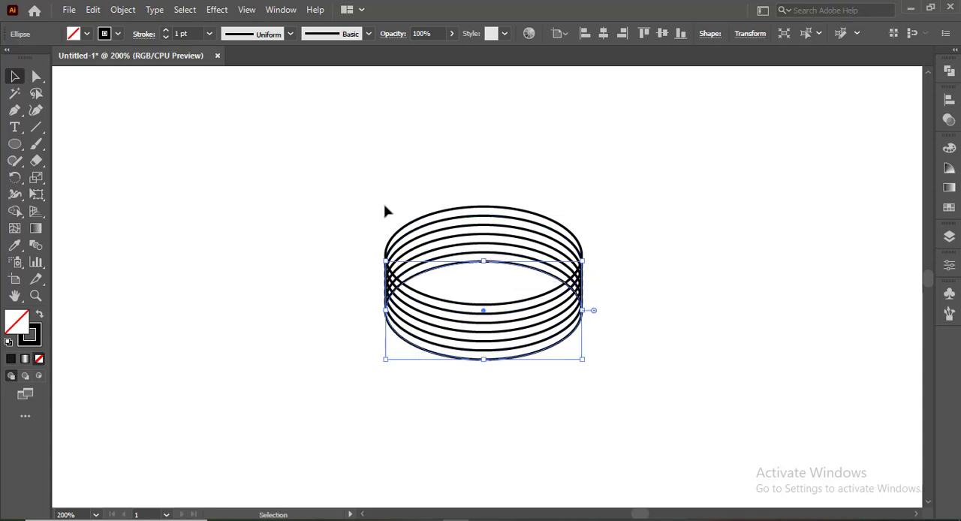
pyautogui.click(491, 323)
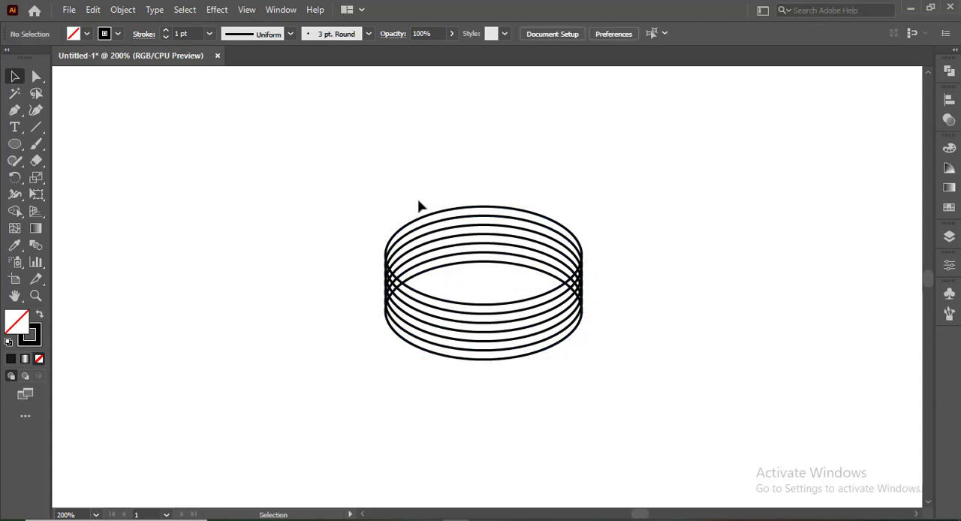
pyautogui.moveTo(419, 201); pyautogui.dragTo(451, 278)
pyautogui.click(319, 257)
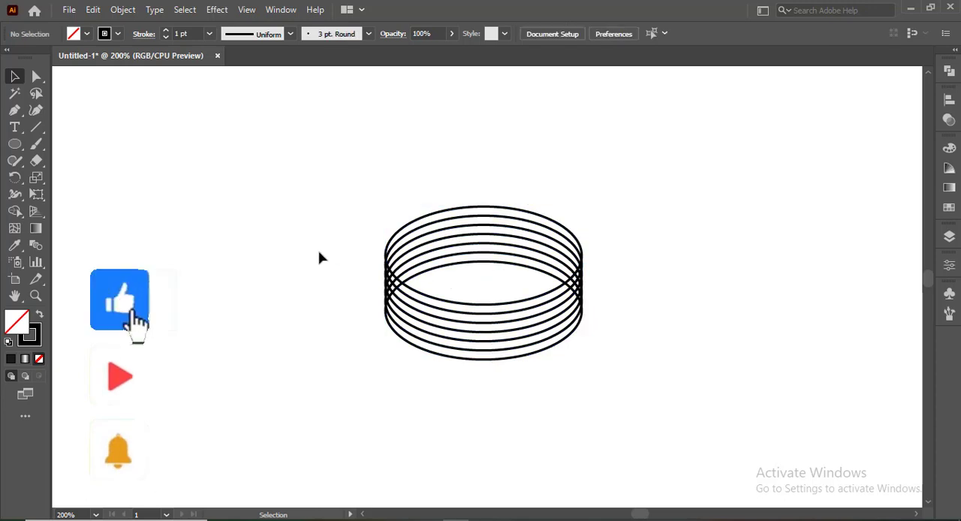
# Step: Draw a vertical line segment to the right of the ellipse stack, matching the stack's full height
pyautogui.rightClick(37, 128)
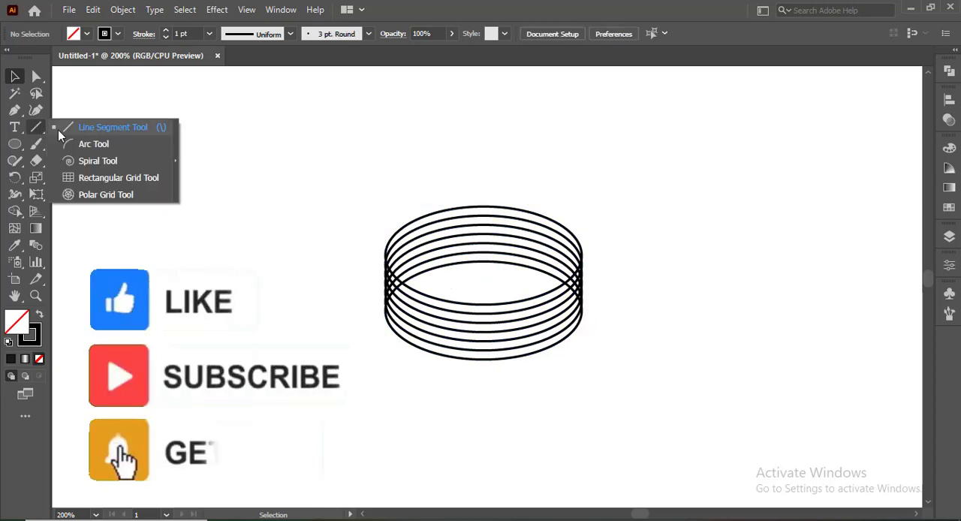
pyautogui.click(105, 127)
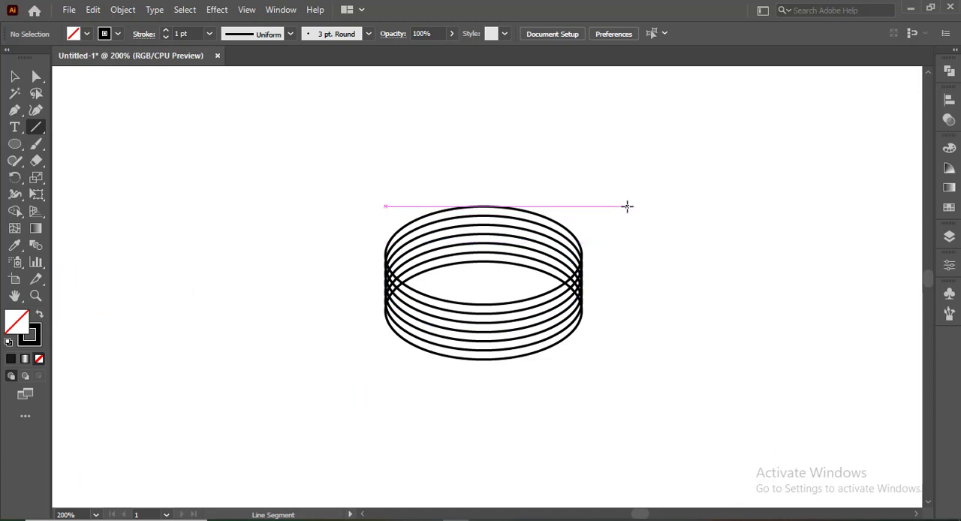
pyautogui.moveTo(628, 206); pyautogui.dragTo(635, 360)
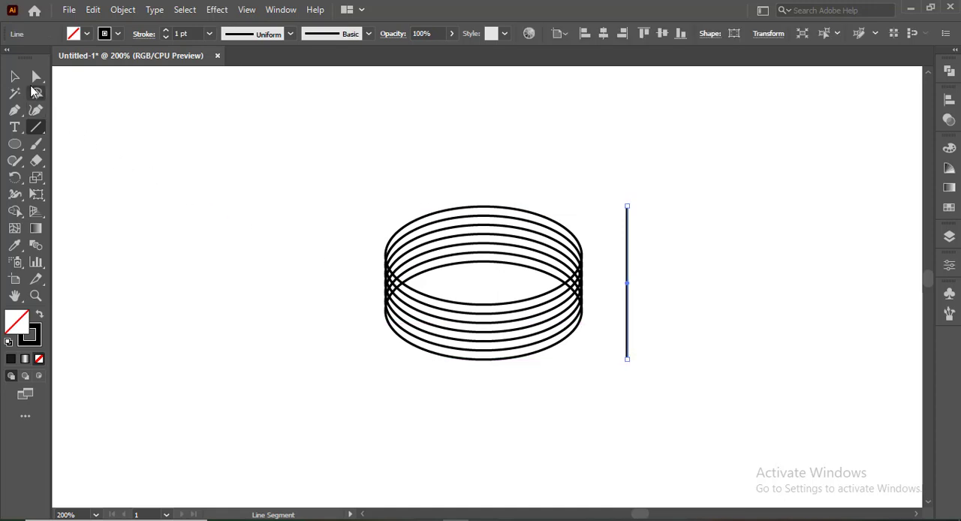
# Step: Align the right edges of all seven ellipses to the vertical line and duplicate the line onto their left edge
pyautogui.click(17, 77)
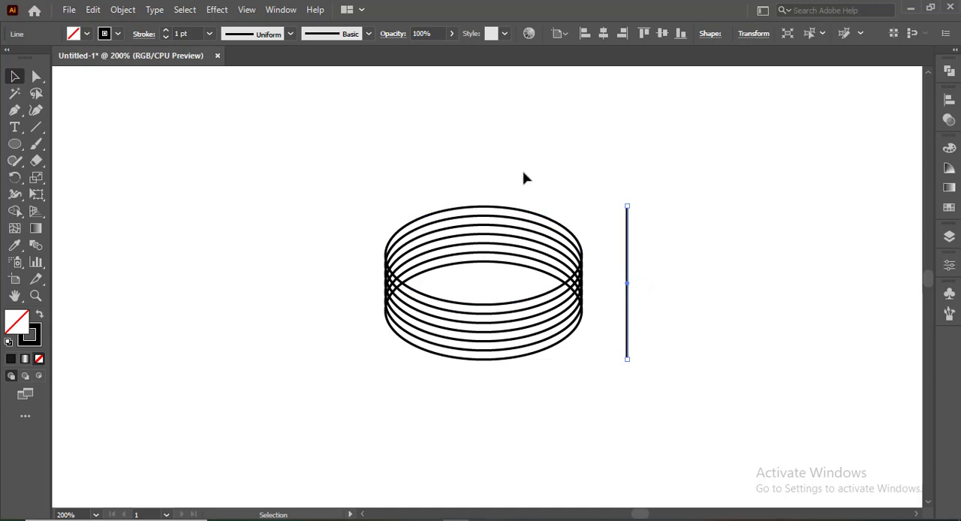
pyautogui.moveTo(535, 209); pyautogui.dragTo(572, 281)
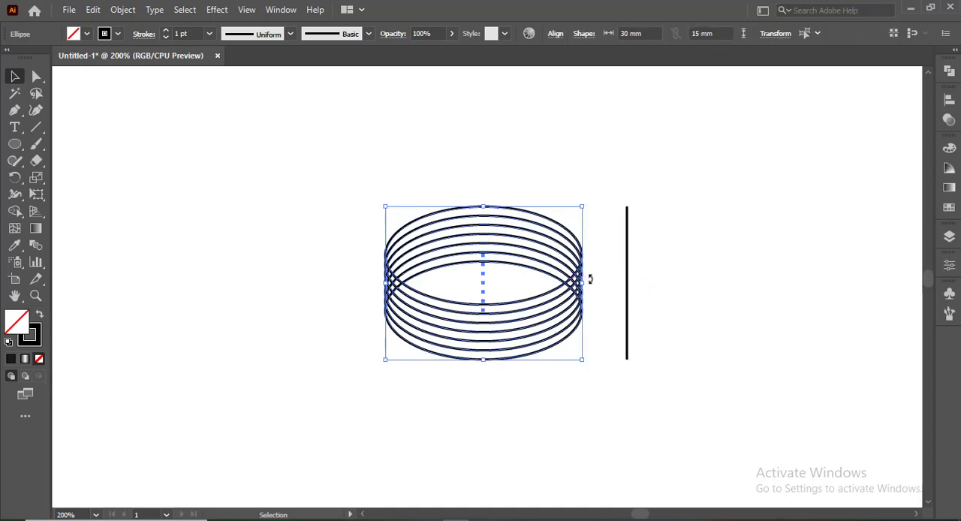
pyautogui.keyDown('shift'); pyautogui.click(629, 272); pyautogui.keyUp('shift')
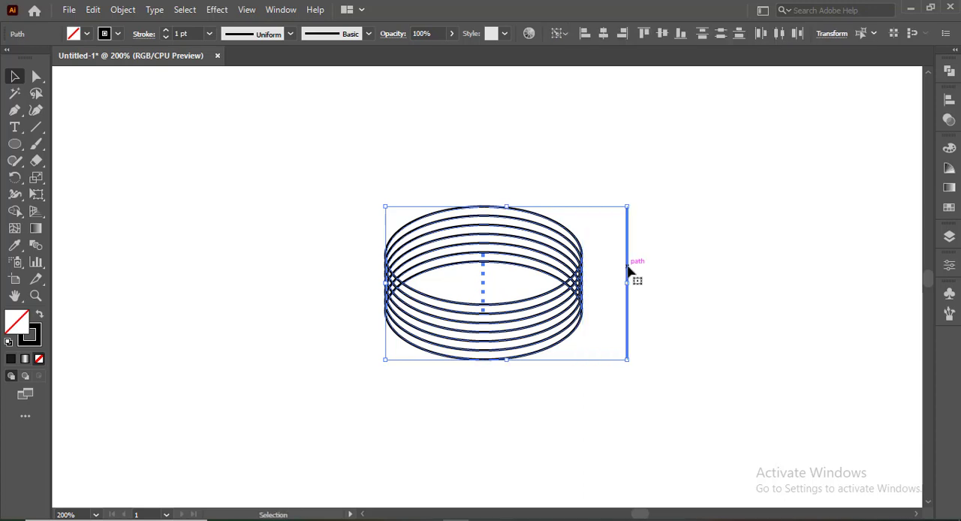
pyautogui.click(621, 39)
pyautogui.click(593, 150)
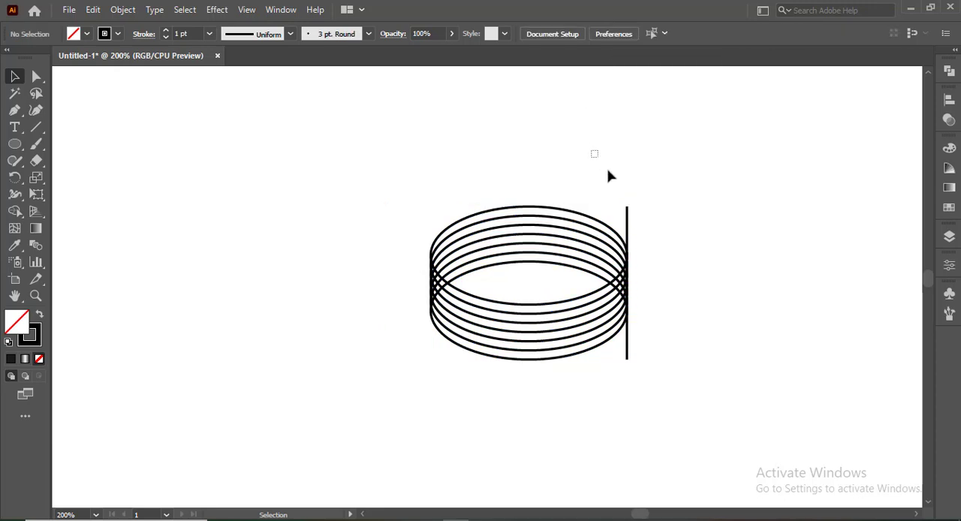
pyautogui.moveTo(637, 214); pyautogui.dragTo(637, 216)
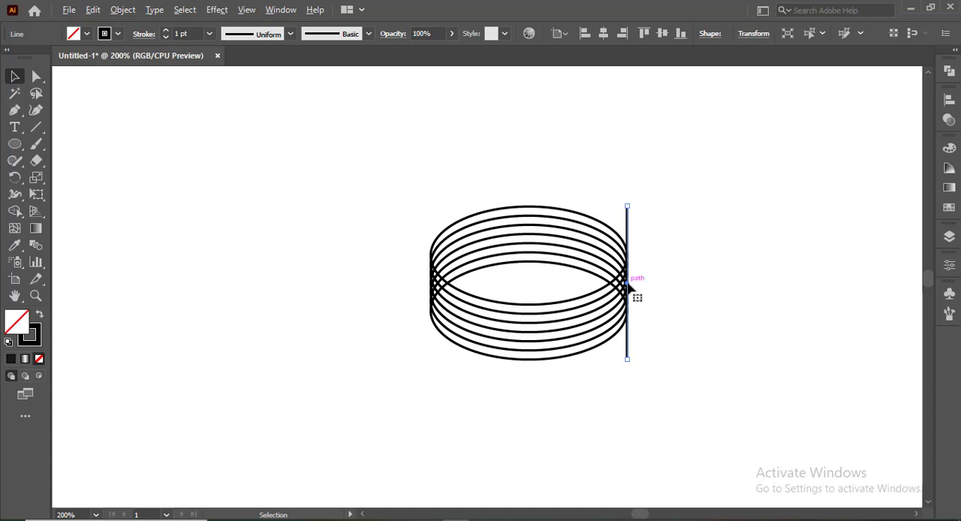
pyautogui.moveTo(627, 284); pyautogui.dragTo(431, 286)
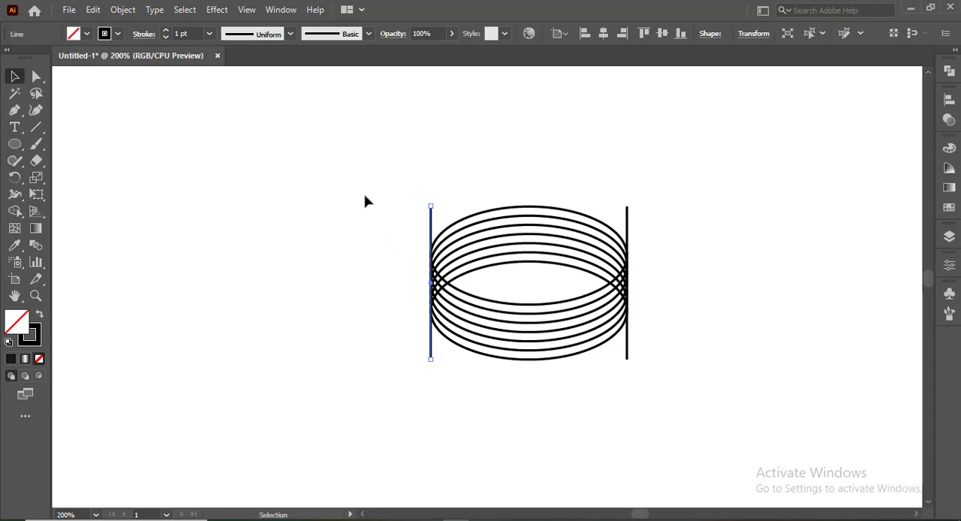
# Step: Copy all ellipses and both lines, paste the copy exactly over the original and rotate it 90°
pyautogui.moveTo(355, 160); pyautogui.dragTo(685, 406)
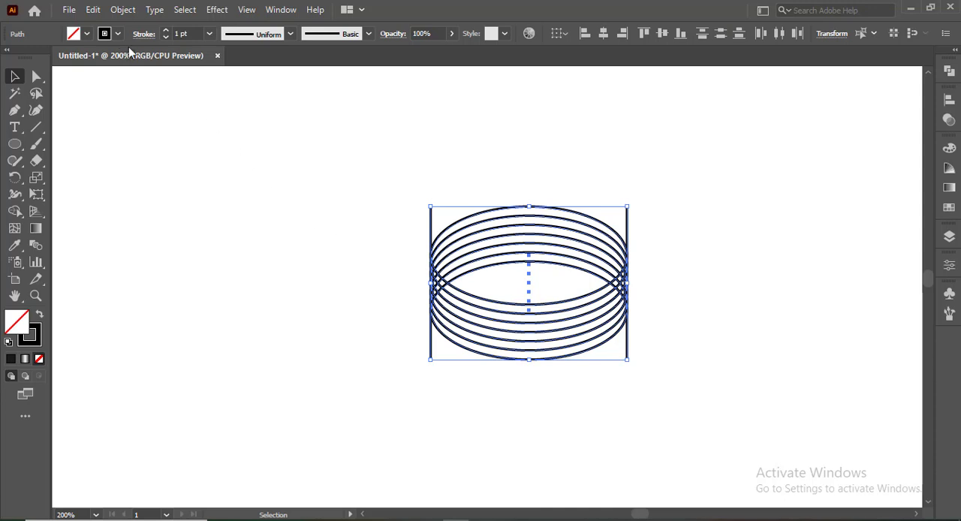
pyautogui.click(95, 12)
pyautogui.click(99, 78)
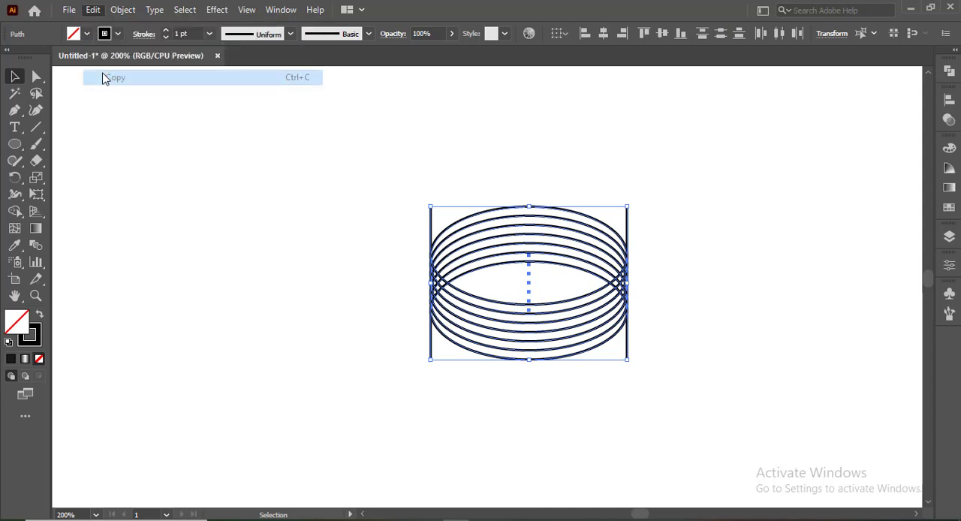
pyautogui.click(93, 10)
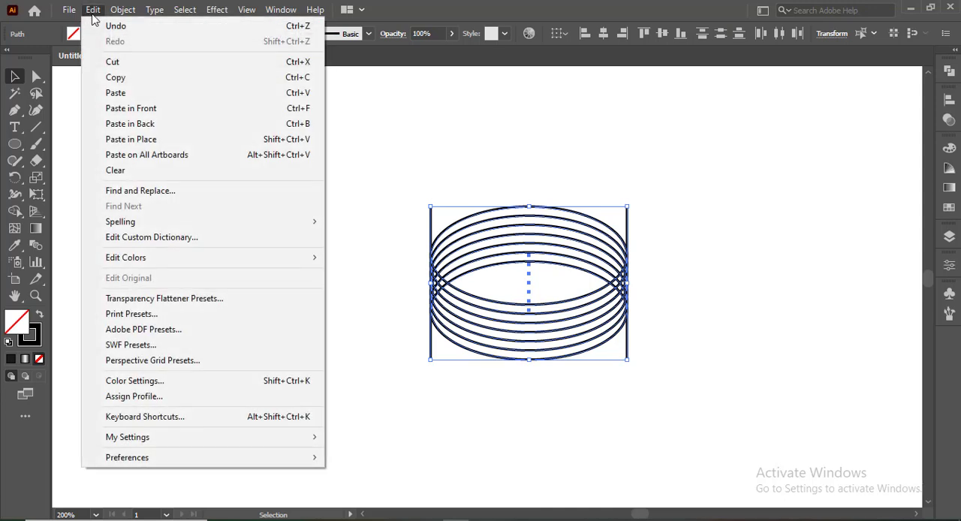
pyautogui.click(101, 120)
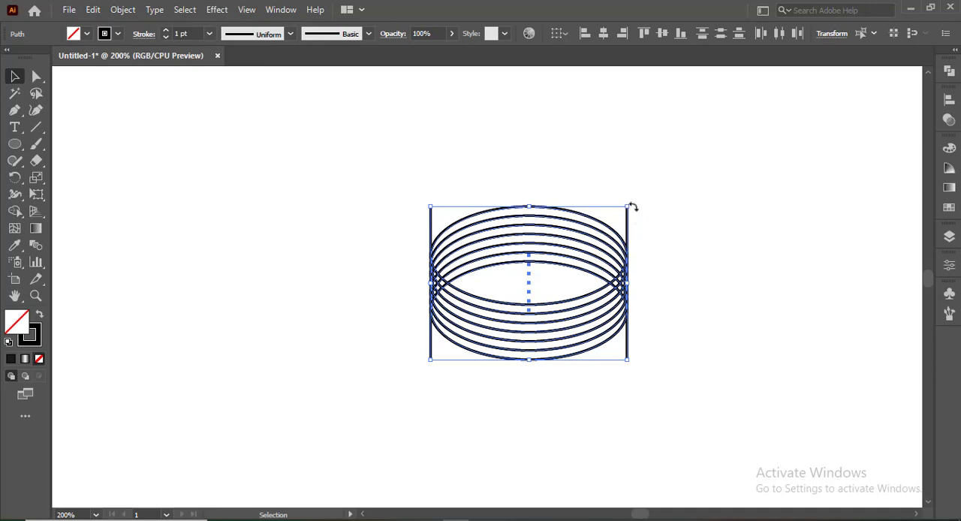
pyautogui.moveTo(633, 204); pyautogui.dragTo(608, 365)
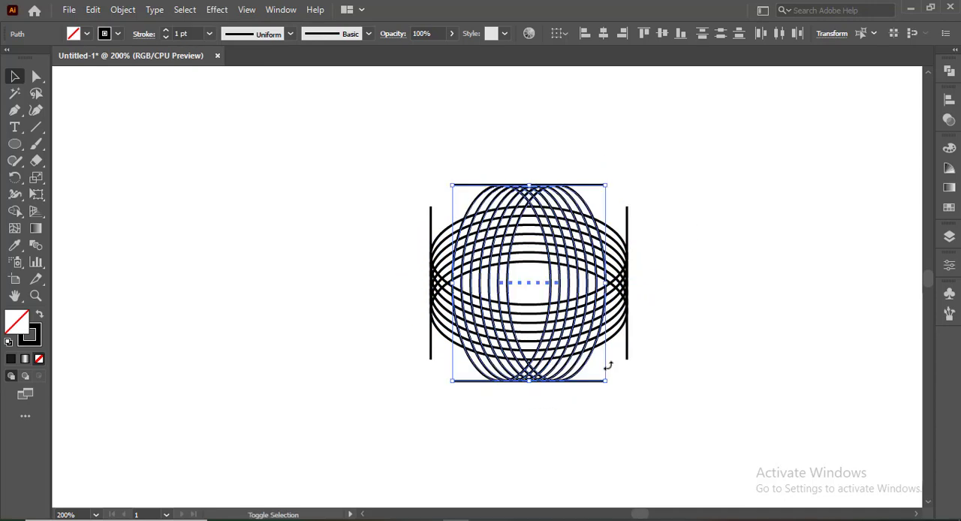
pyautogui.click(353, 309)
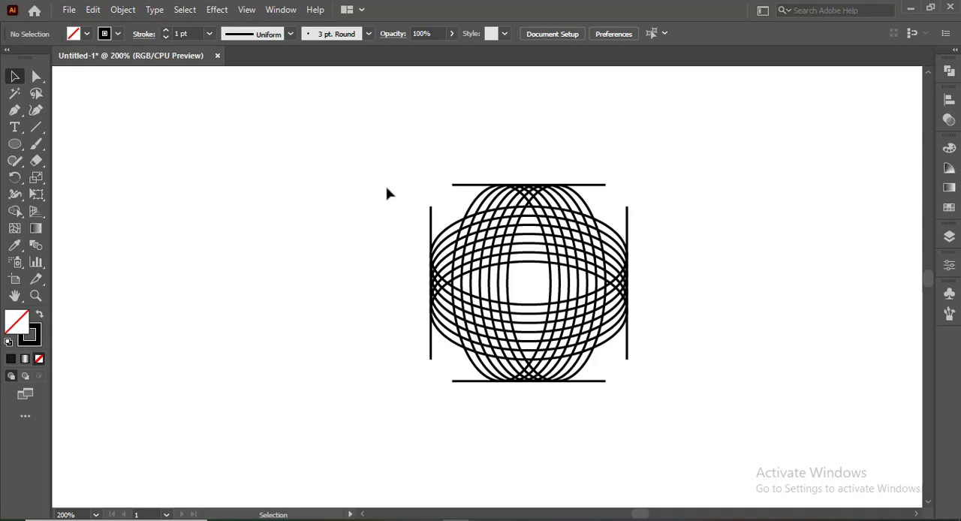
# Step: Move the complete crossed ellipse-and-line artwork slightly to the left and deselect it
pyautogui.moveTo(449, 210); pyautogui.dragTo(681, 428)
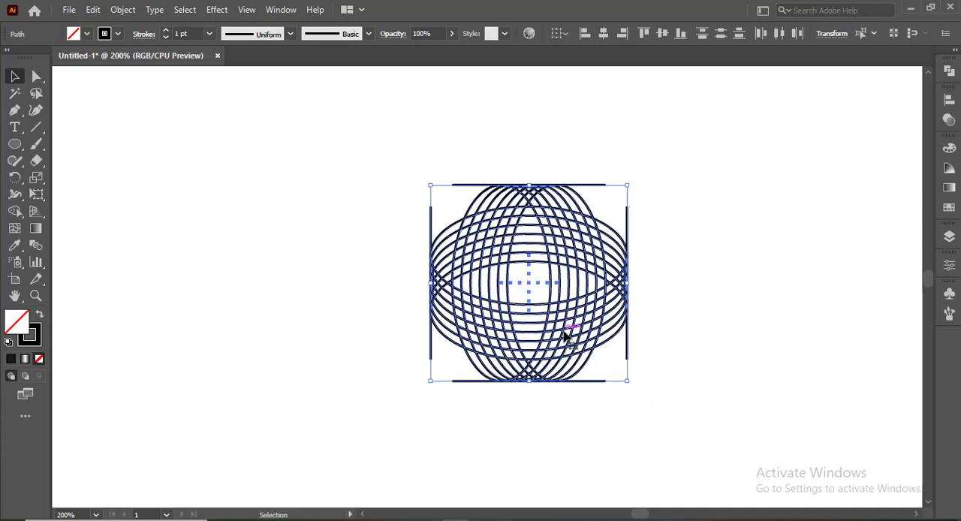
pyautogui.moveTo(561, 331); pyautogui.dragTo(528, 335)
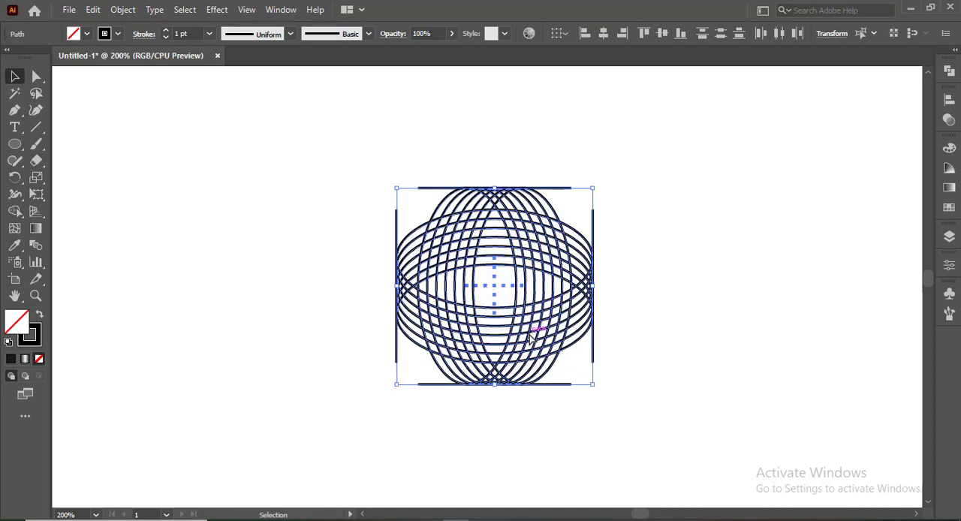
pyautogui.click(672, 310)
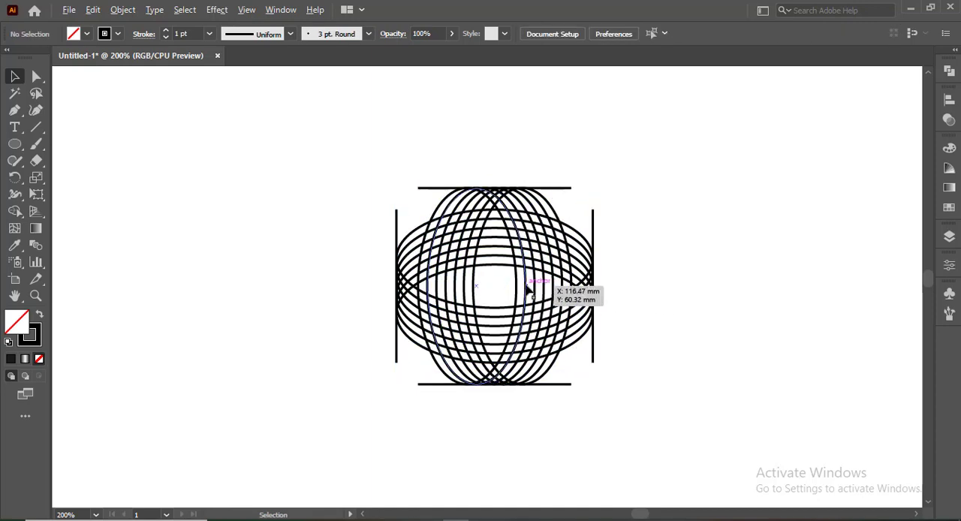
pyautogui.scroll(1, 527, 287)
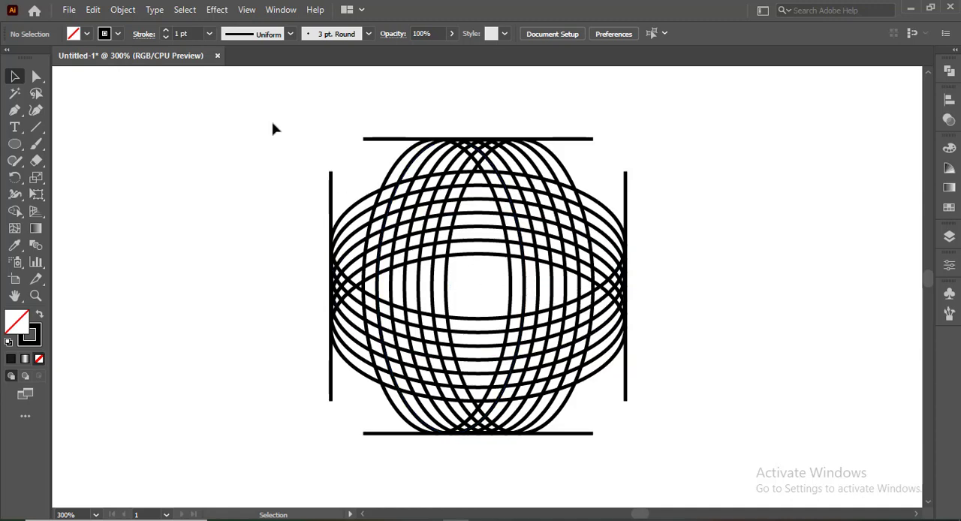
# Step: Select the complete artwork and use Shape Builder with a red fill to merge three alternating vertical bands sweeping down at lower left
pyautogui.moveTo(272, 128); pyautogui.dragTo(645, 475)
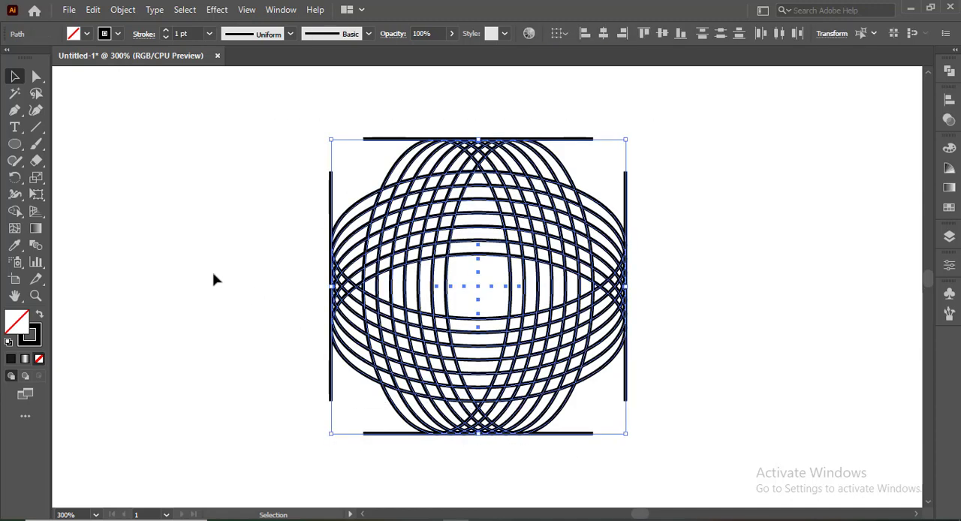
pyautogui.moveTo(15, 212); pyautogui.dragTo(79, 209)
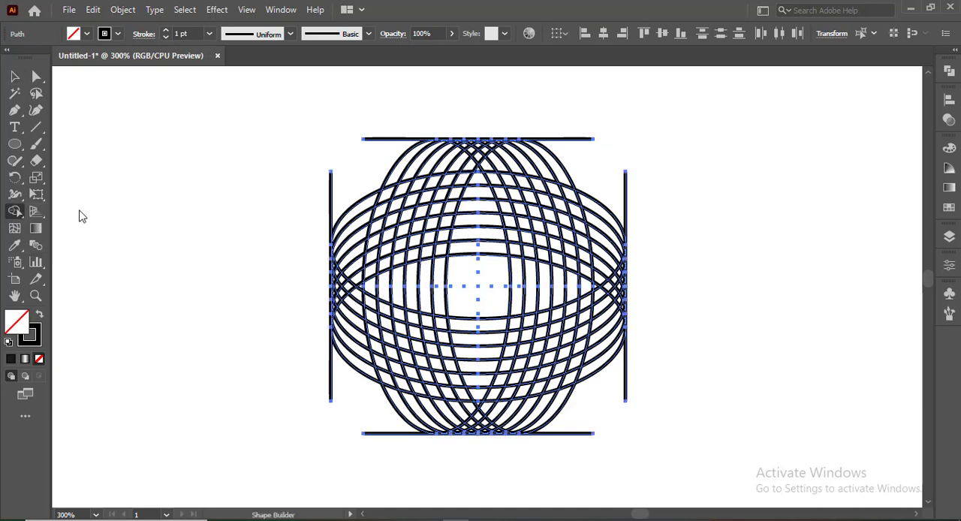
pyautogui.click(73, 34)
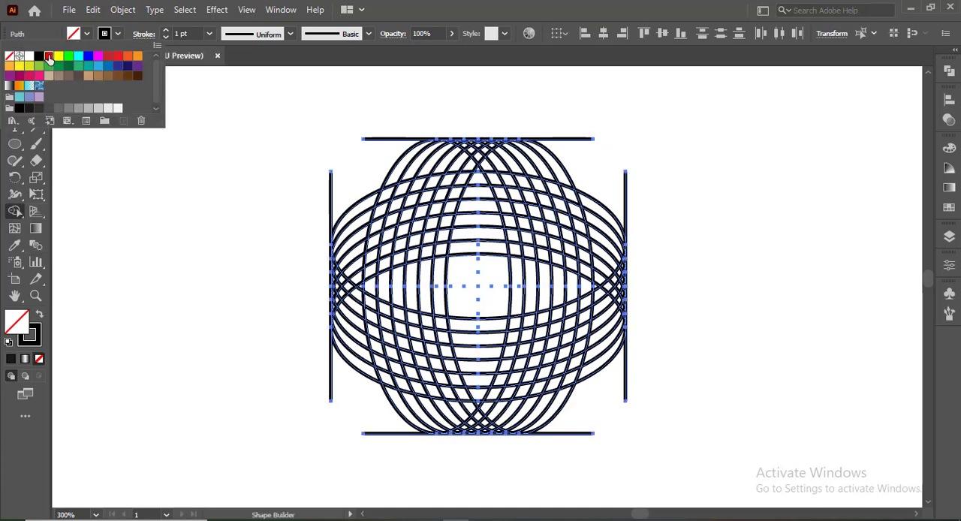
pyautogui.click(49, 57)
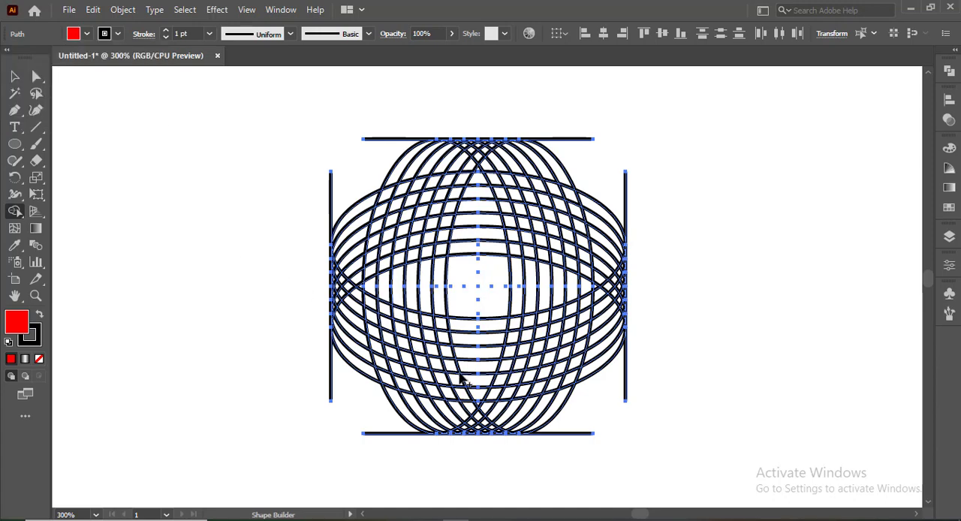
pyautogui.scroll(3, 461, 379)
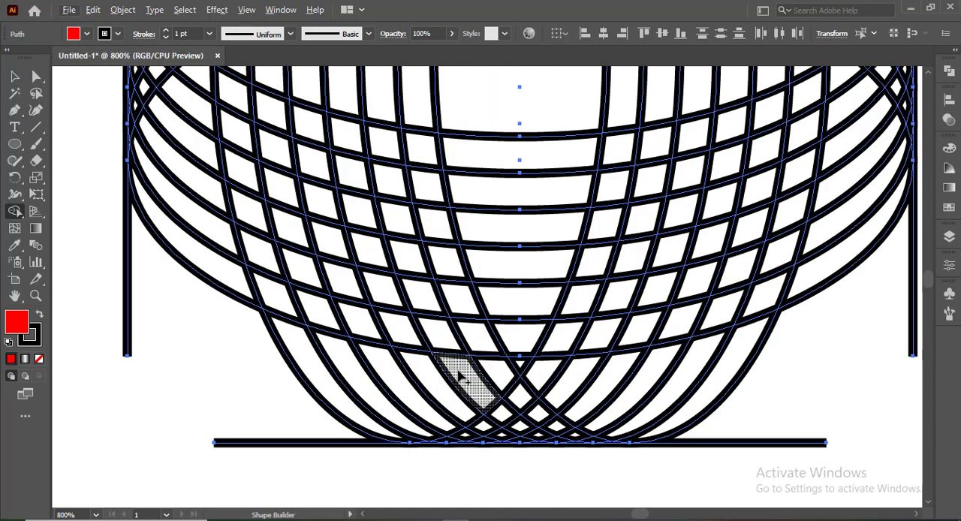
pyautogui.scroll(1, 460, 376)
pyautogui.moveTo(423, 133)
pyautogui.mouseDown()
pyautogui.moveTo(421, 224)
pyautogui.moveTo(435, 263)
pyautogui.moveTo(502, 399)
pyautogui.moveTo(580, 455)
pyautogui.mouseUp()
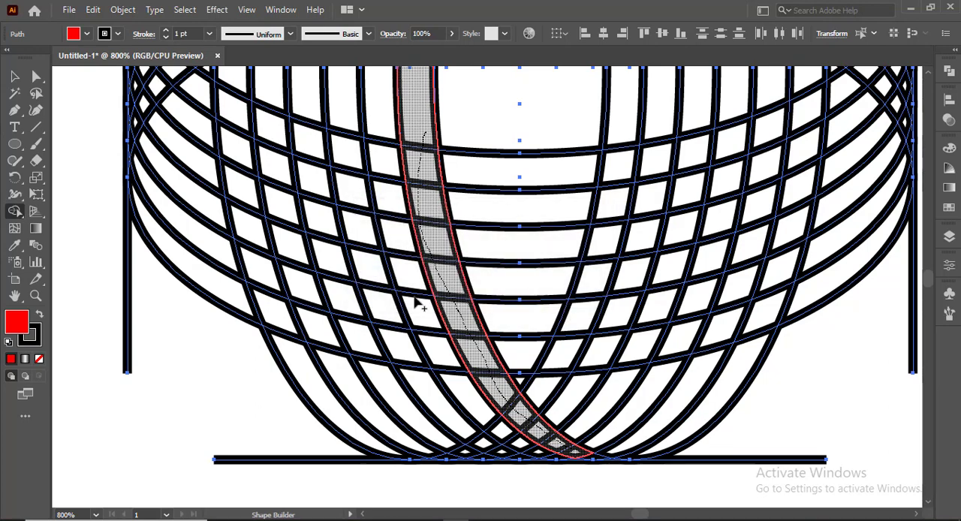
pyautogui.moveTo(347, 121)
pyautogui.mouseDown()
pyautogui.moveTo(355, 235)
pyautogui.moveTo(393, 323)
pyautogui.moveTo(441, 402)
pyautogui.mouseUp()
pyautogui.moveTo(273, 123)
pyautogui.mouseDown()
pyautogui.moveTo(294, 252)
pyautogui.moveTo(355, 402)
pyautogui.mouseUp()
pyautogui.scroll(-1, 356, 405)
pyautogui.moveTo(314, 301)
pyautogui.mouseDown()
pyautogui.moveTo(349, 313)
pyautogui.moveTo(398, 312)
pyautogui.mouseUp()
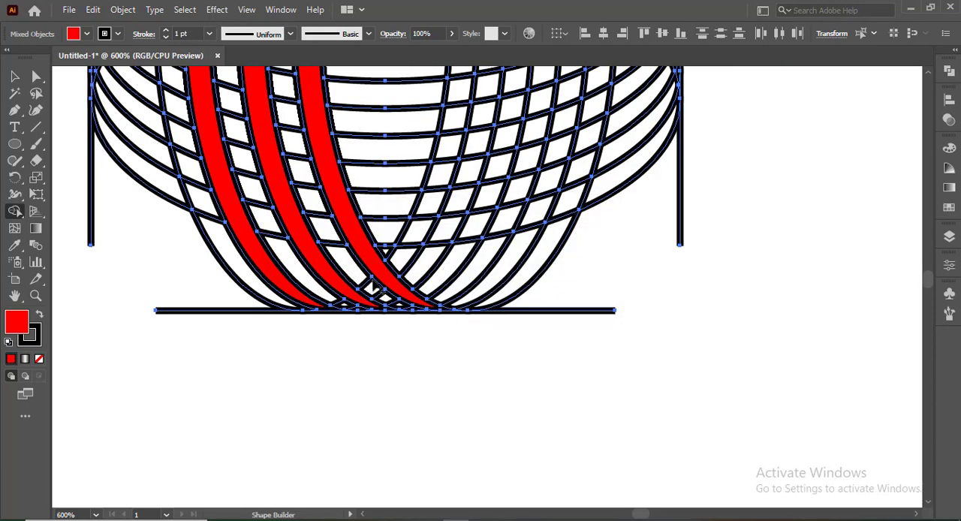
# Step: Merge three alternating horizontal bands on the lower right into red shapes, starting from the innermost red vertical band
pyautogui.scroll(3, 370, 280)
pyautogui.moveTo(330, 212)
pyautogui.mouseDown()
pyautogui.moveTo(410, 216)
pyautogui.moveTo(587, 178)
pyautogui.moveTo(634, 147)
pyautogui.mouseUp()
pyautogui.moveTo(393, 271)
pyautogui.mouseDown()
pyautogui.moveTo(493, 259)
pyautogui.moveTo(658, 179)
pyautogui.mouseUp()
pyautogui.moveTo(399, 323)
pyautogui.mouseDown()
pyautogui.moveTo(466, 317)
pyautogui.moveTo(650, 214)
pyautogui.mouseUp()
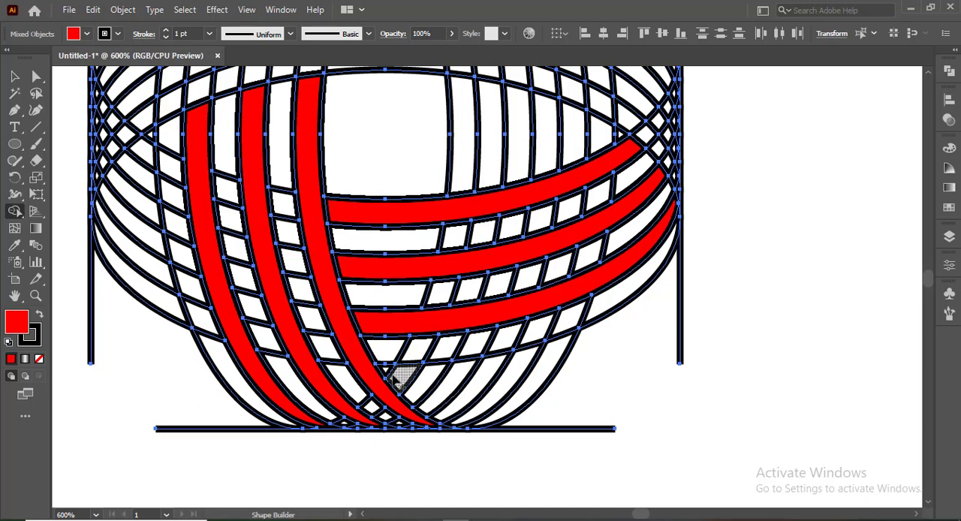
# Step: Merge three alternating vertical bands on the upper right into red shapes, ending at the lower-right horizontal bands
pyautogui.scroll(1, 571, 308)
pyautogui.scroll(9, 582, 293)
pyautogui.moveTo(459, 391)
pyautogui.mouseDown()
pyautogui.moveTo(443, 233)
pyautogui.moveTo(416, 143)
pyautogui.mouseUp()
pyautogui.moveTo(432, 97)
pyautogui.mouseDown()
pyautogui.moveTo(475, 158)
pyautogui.moveTo(518, 368)
pyautogui.mouseUp()
pyautogui.moveTo(450, 84)
pyautogui.mouseDown()
pyautogui.moveTo(525, 177)
pyautogui.moveTo(571, 400)
pyautogui.mouseUp()
# Step: Extend the lower-right red bands to their pointed tips at the right vertical line by merging the small remaining segments
pyautogui.scroll(-2, 638, 383)
pyautogui.scroll(6, 664, 331)
pyautogui.scroll(-8, 672, 308)
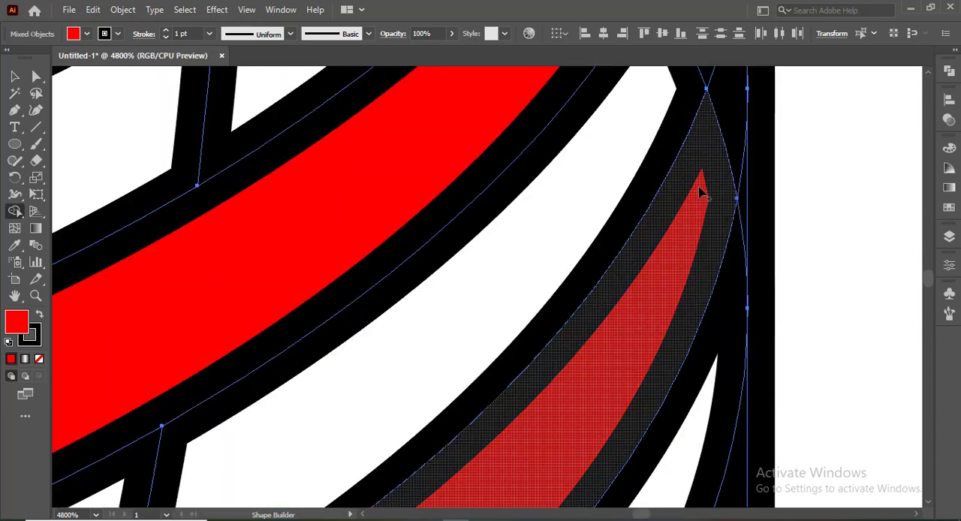
pyautogui.scroll(4, 713, 233)
pyautogui.scroll(6, 719, 158)
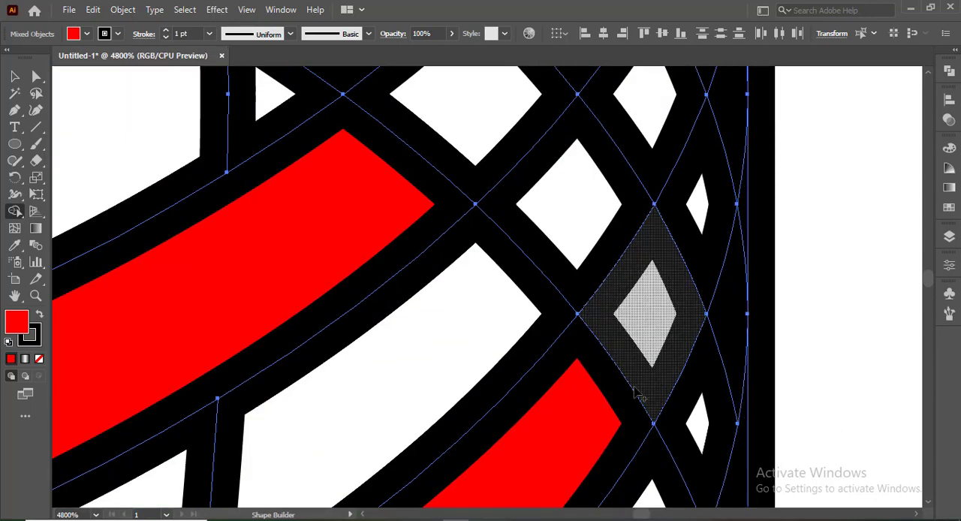
pyautogui.moveTo(717, 149); pyautogui.dragTo(725, 134)
pyautogui.scroll(4, 725, 135)
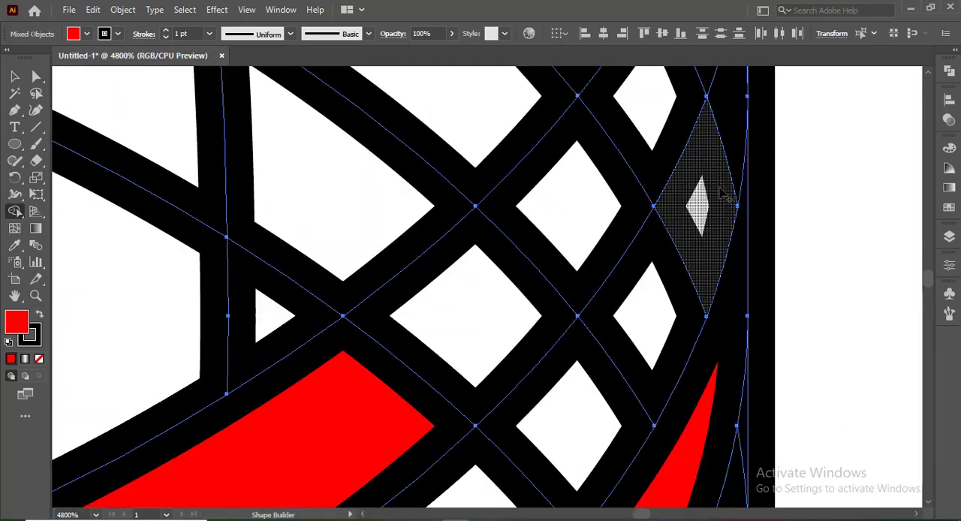
pyautogui.scroll(2, 726, 195)
pyautogui.moveTo(388, 479)
pyautogui.mouseDown()
pyautogui.moveTo(680, 178)
pyautogui.moveTo(719, 84)
pyautogui.mouseUp()
pyautogui.scroll(3, 710, 180)
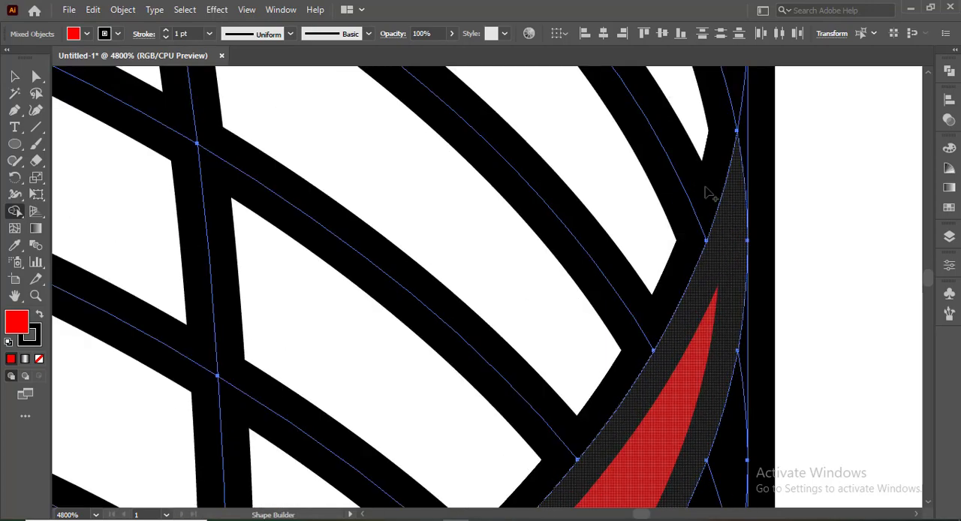
pyautogui.scroll(-3, 378, 265)
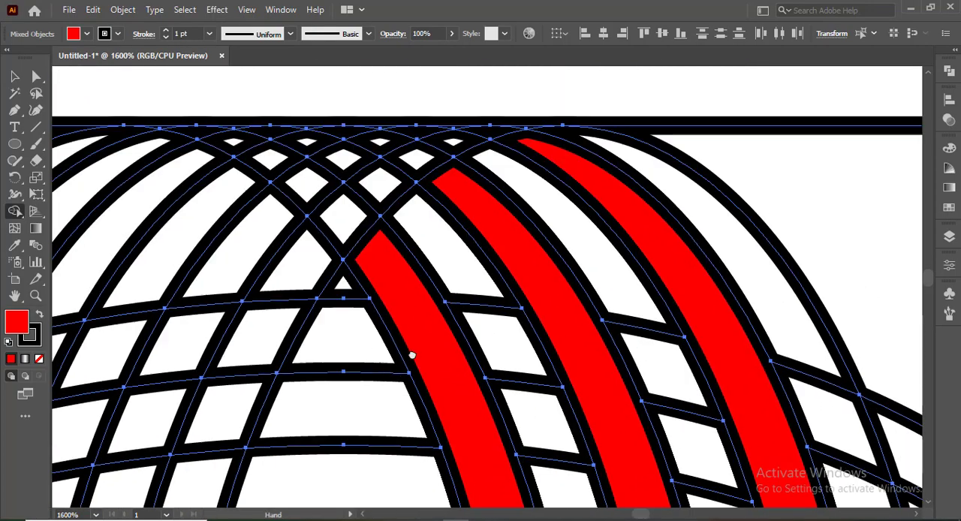
# Step: Extend the three upper red bands to the top horizontal line by merging the small segments at their ends
pyautogui.scroll(2, 488, 390)
pyautogui.moveTo(573, 432)
pyautogui.mouseDown()
pyautogui.moveTo(557, 367)
pyautogui.moveTo(479, 293)
pyautogui.mouseUp()
pyautogui.moveTo(375, 235); pyautogui.dragTo(364, 232)
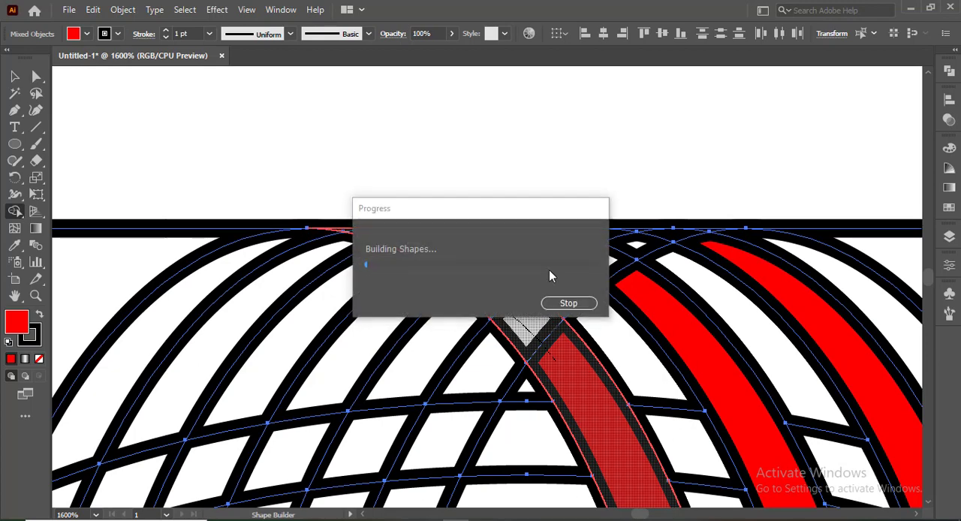
pyautogui.moveTo(642, 295)
pyautogui.mouseDown()
pyautogui.moveTo(548, 242)
pyautogui.moveTo(501, 232)
pyautogui.mouseUp()
pyautogui.moveTo(721, 259); pyautogui.dragTo(646, 233)
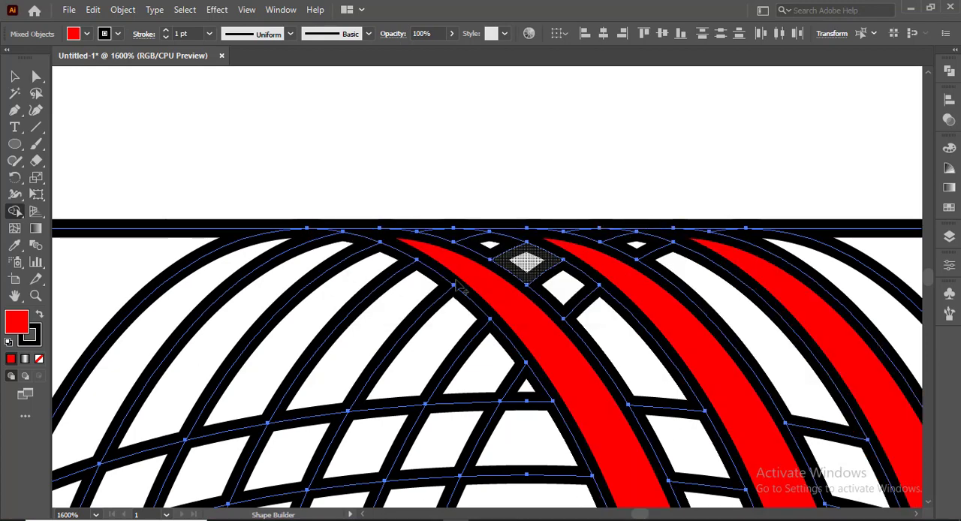
# Step: Merge three alternating horizontal bands on the upper left into red shapes, running from the vertical red bands toward the left line
pyautogui.scroll(-6, 379, 343)
pyautogui.scroll(-2, 377, 344)
pyautogui.scroll(4, 350, 345)
pyautogui.moveTo(482, 234)
pyautogui.mouseDown()
pyautogui.moveTo(443, 241)
pyautogui.moveTo(213, 317)
pyautogui.mouseUp()
pyautogui.moveTo(502, 157)
pyautogui.mouseDown()
pyautogui.moveTo(248, 218)
pyautogui.moveTo(181, 269)
pyautogui.mouseUp()
pyautogui.moveTo(510, 88)
pyautogui.mouseDown()
pyautogui.moveTo(301, 126)
pyautogui.moveTo(156, 231)
pyautogui.mouseUp()
pyautogui.moveTo(213, 314); pyautogui.dragTo(158, 376)
# Step: Extend the three upper-left red bands to their pointed tips at the left vertical line
pyautogui.scroll(3, 140, 421)
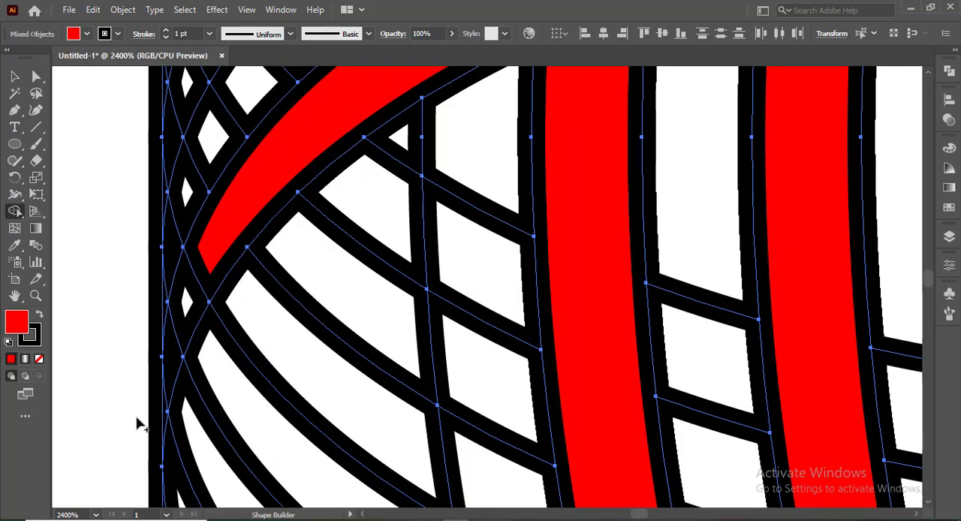
pyautogui.moveTo(154, 411)
pyautogui.mouseDown()
pyautogui.moveTo(167, 402)
pyautogui.moveTo(169, 304)
pyautogui.mouseUp()
pyautogui.scroll(8, 169, 305)
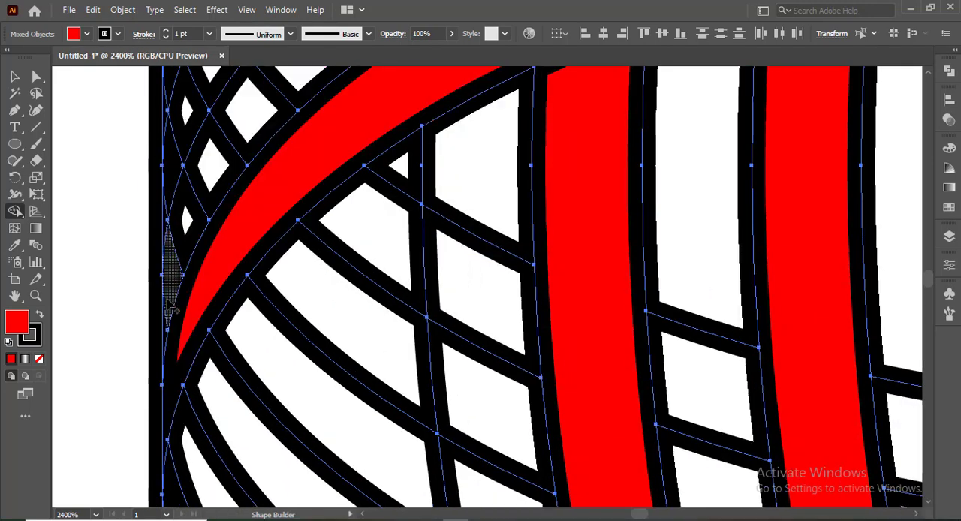
pyautogui.moveTo(240, 140)
pyautogui.mouseDown()
pyautogui.moveTo(183, 257)
pyautogui.moveTo(162, 337)
pyautogui.mouseUp()
pyautogui.scroll(3, 185, 257)
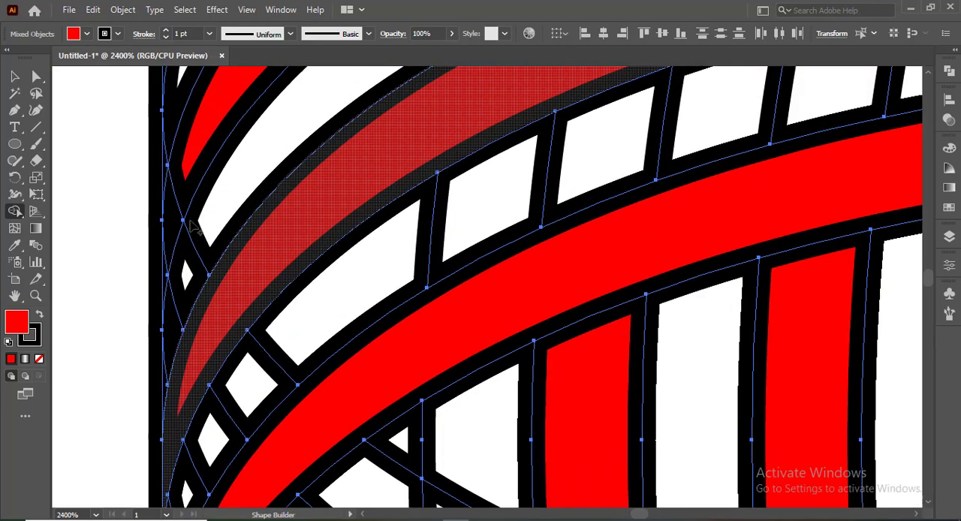
pyautogui.moveTo(199, 135); pyautogui.dragTo(165, 288)
# Step: Switch the fill to light gray and merge the three bands alternating with the lower-left red ones, including their tips at the bottom line
pyautogui.scroll(-6, 280, 281)
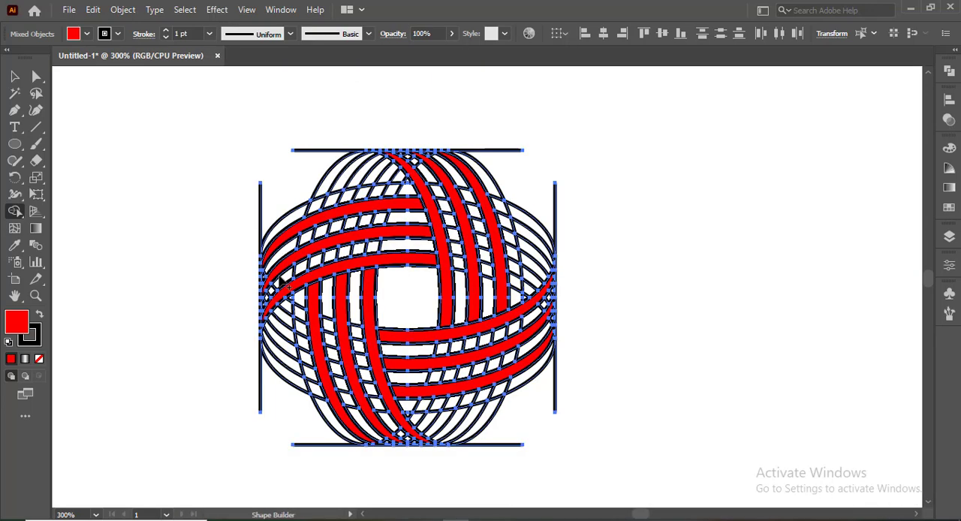
pyautogui.scroll(-1, 284, 281)
pyautogui.click(75, 33)
pyautogui.click(108, 108)
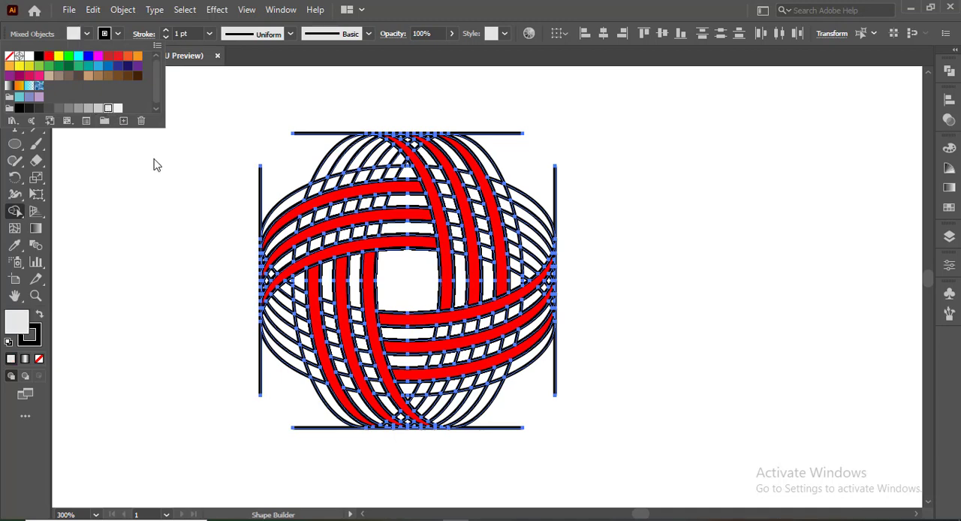
pyautogui.scroll(1, 329, 438)
pyautogui.moveTo(359, 199)
pyautogui.mouseDown()
pyautogui.moveTo(365, 289)
pyautogui.moveTo(407, 396)
pyautogui.mouseUp()
pyautogui.moveTo(328, 201)
pyautogui.mouseDown()
pyautogui.moveTo(352, 359)
pyautogui.moveTo(398, 417)
pyautogui.mouseUp()
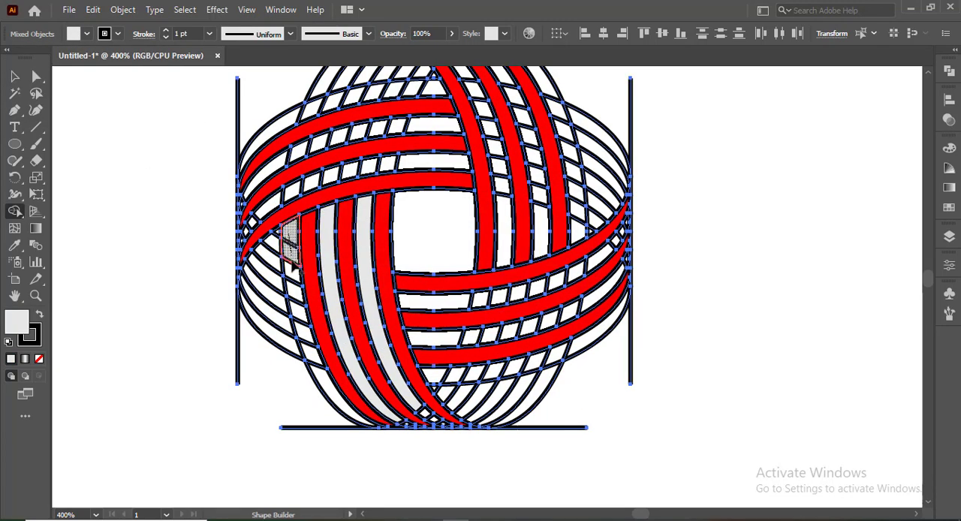
pyautogui.moveTo(294, 265)
pyautogui.mouseDown()
pyautogui.moveTo(379, 420)
pyautogui.moveTo(406, 433)
pyautogui.moveTo(354, 431)
pyautogui.mouseUp()
pyautogui.scroll(4, 360, 434)
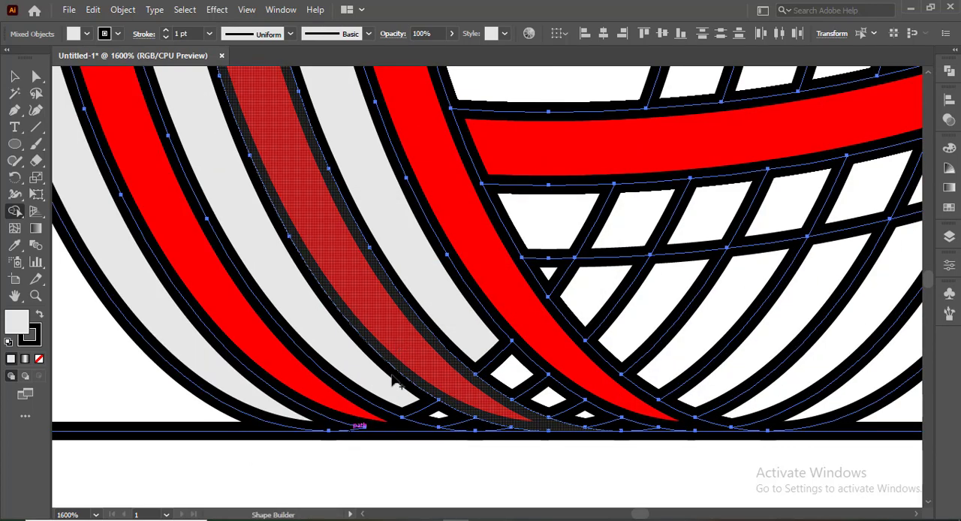
pyautogui.moveTo(479, 340)
pyautogui.mouseDown()
pyautogui.moveTo(534, 386)
pyautogui.moveTo(650, 435)
pyautogui.mouseUp()
# Step: Merge the three bands alternating with the lower-right red ones into light gray shapes
pyautogui.scroll(-3, 621, 340)
pyautogui.scroll(2, 623, 345)
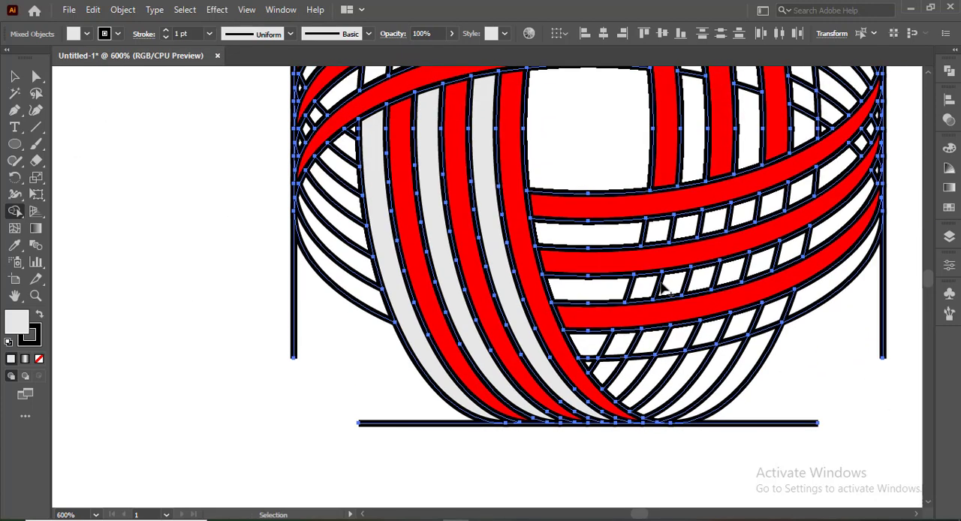
pyautogui.hscroll(2, 623, 345)
pyautogui.moveTo(452, 234); pyautogui.dragTo(738, 193)
pyautogui.moveTo(742, 229)
pyautogui.mouseDown()
pyautogui.moveTo(680, 260)
pyautogui.moveTo(504, 291)
pyautogui.mouseUp()
pyautogui.moveTo(722, 297)
pyautogui.mouseDown()
pyautogui.moveTo(616, 336)
pyautogui.moveTo(499, 343)
pyautogui.mouseUp()
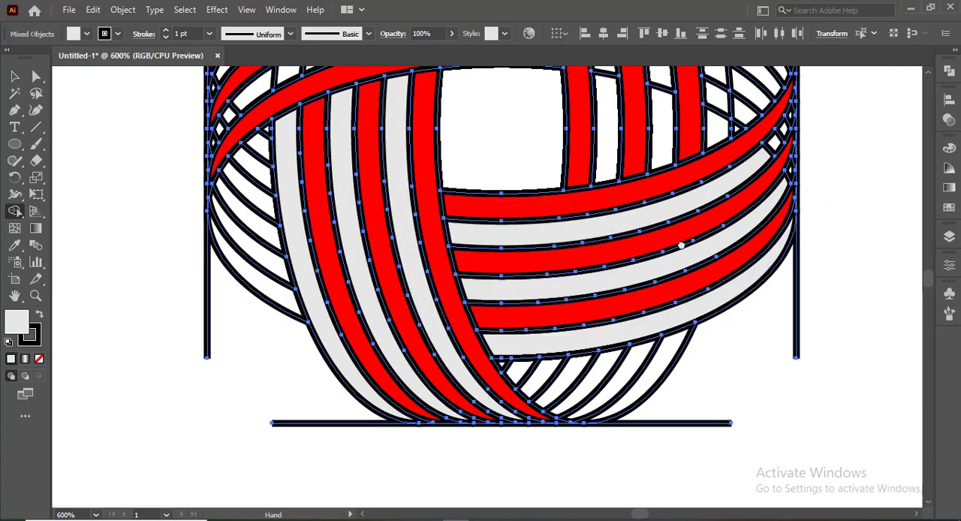
# Step: Extend the three lower-right gray bands to their pointed tips at the right vertical line
pyautogui.moveTo(682, 242); pyautogui.dragTo(410, 373)
pyautogui.scroll(3, 520, 303)
pyautogui.moveTo(448, 267)
pyautogui.mouseDown()
pyautogui.moveTo(527, 174)
pyautogui.moveTo(551, 112)
pyautogui.mouseUp()
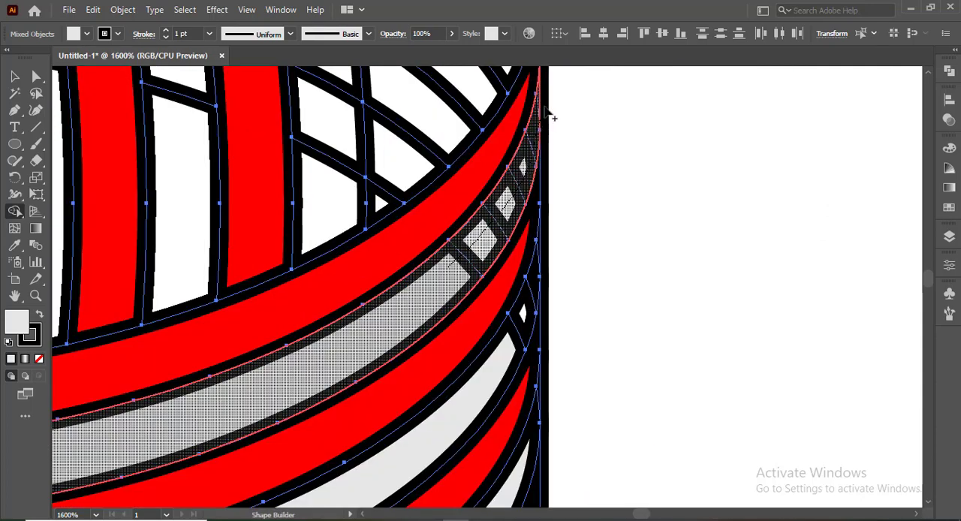
pyautogui.scroll(-1, 549, 268)
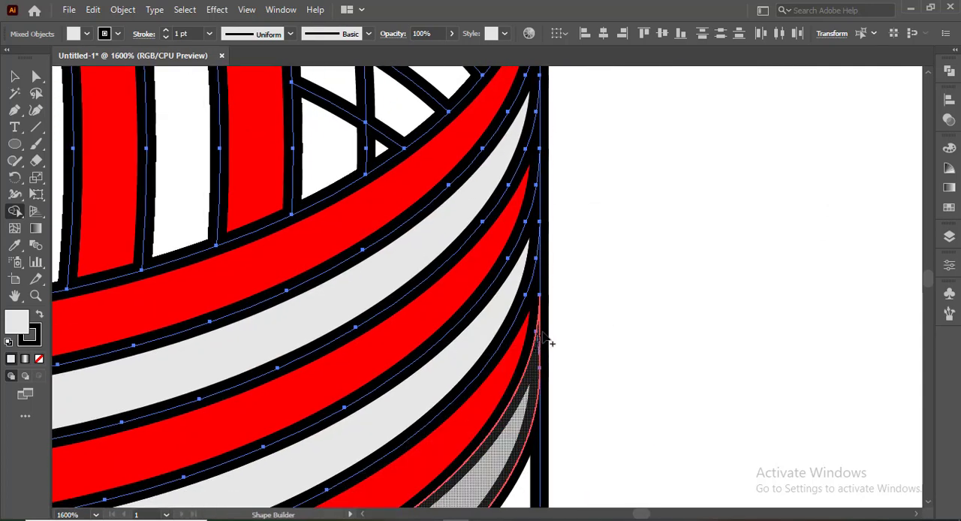
pyautogui.scroll(-4, 380, 332)
pyautogui.moveTo(263, 276)
pyautogui.mouseDown()
pyautogui.moveTo(526, 386)
pyautogui.moveTo(515, 369)
pyautogui.mouseUp()
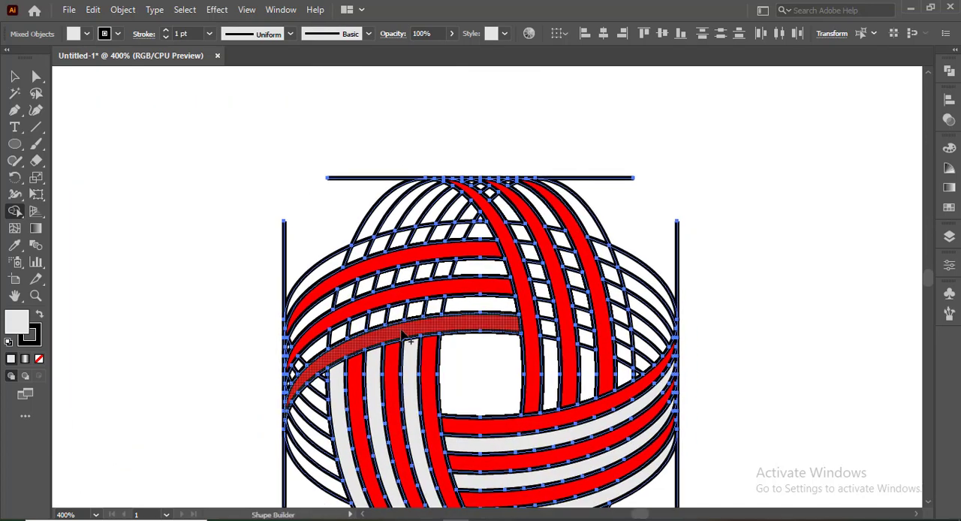
# Step: Merge the three bands alternating with the upper-left red ones into light gray shapes
pyautogui.scroll(1, 389, 335)
pyautogui.scroll(-1, 389, 335)
pyautogui.moveTo(490, 256); pyautogui.dragTo(287, 314)
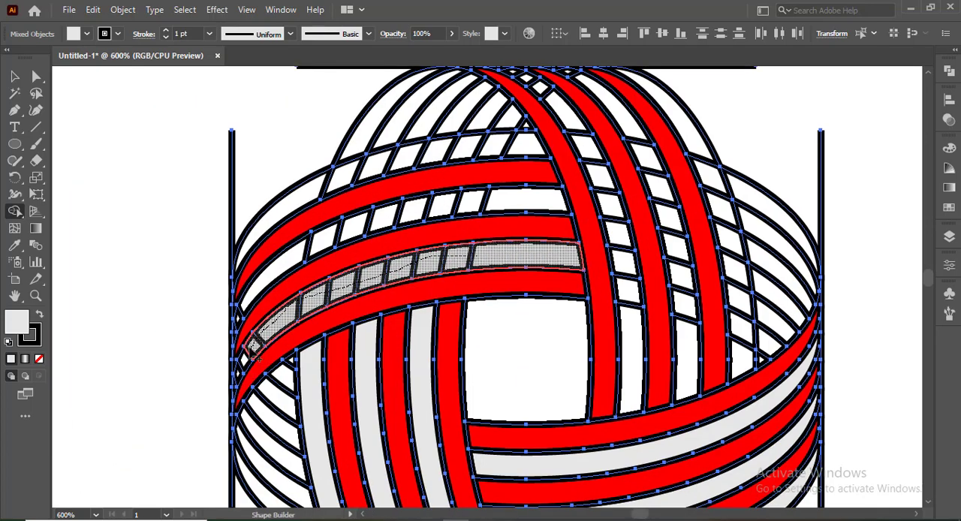
pyautogui.moveTo(255, 347); pyautogui.dragTo(254, 348)
pyautogui.moveTo(533, 200)
pyautogui.mouseDown()
pyautogui.moveTo(346, 219)
pyautogui.moveTo(242, 308)
pyautogui.mouseUp()
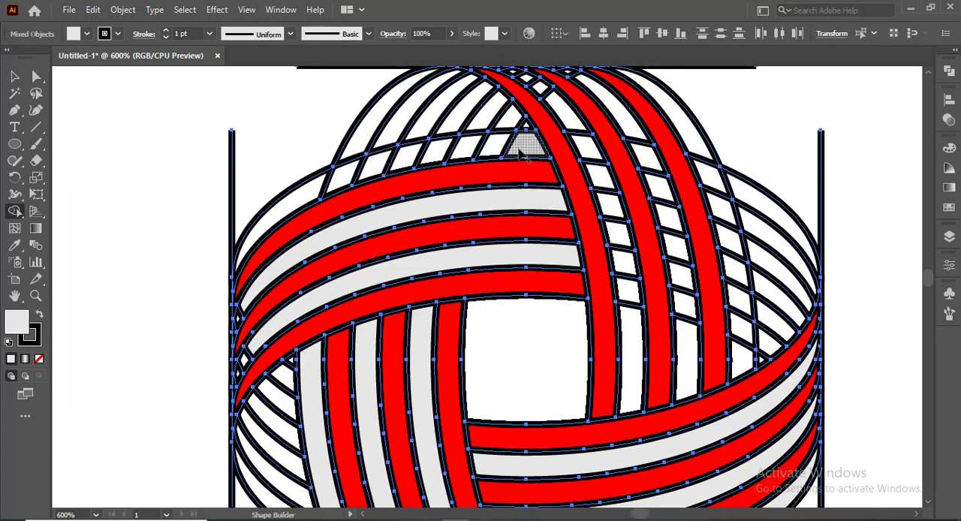
pyautogui.moveTo(526, 150)
pyautogui.mouseDown()
pyautogui.moveTo(313, 196)
pyautogui.moveTo(293, 294)
pyautogui.moveTo(269, 344)
pyautogui.mouseUp()
# Step: Extend the upper-left gray bands to their pointed tips at the left vertical line
pyautogui.scroll(2, 218, 385)
pyautogui.scroll(-1, 277, 299)
pyautogui.moveTo(253, 391); pyautogui.dragTo(257, 315)
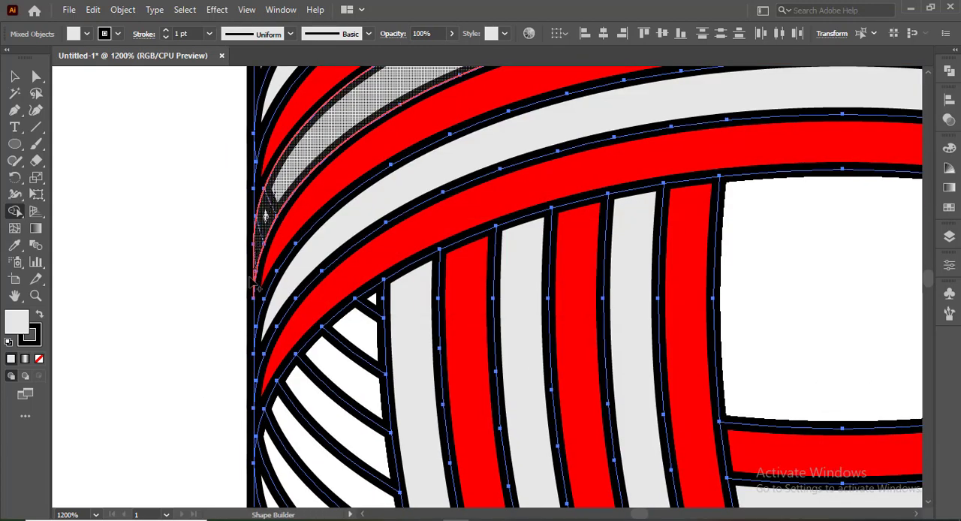
pyautogui.scroll(2, 260, 200)
pyautogui.scroll(-4, 268, 235)
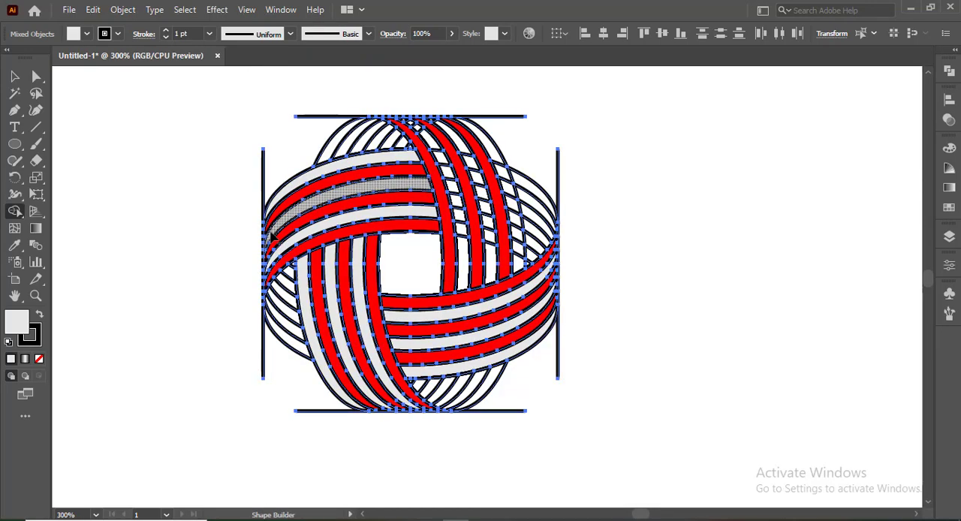
# Step: Merge the three bands alternating with the upper-right vertical red ones into light gray shapes
pyautogui.scroll(3, 455, 236)
pyautogui.scroll(3, 459, 240)
pyautogui.moveTo(394, 91); pyautogui.dragTo(474, 397)
pyautogui.moveTo(473, 97)
pyautogui.mouseDown()
pyautogui.moveTo(546, 347)
pyautogui.moveTo(549, 397)
pyautogui.mouseUp()
pyautogui.moveTo(560, 126); pyautogui.dragTo(630, 439)
# Step: Extend the upper-right gray bands to their pointed tips at the top horizontal line by merging the remaining segments
pyautogui.scroll(5, 720, 340)
pyautogui.moveTo(797, 386)
pyautogui.mouseDown()
pyautogui.moveTo(412, 183)
pyautogui.moveTo(323, 157)
pyautogui.mouseUp()
pyautogui.hscroll(4, 322, 157)
pyautogui.moveTo(635, 244); pyautogui.dragTo(328, 153)
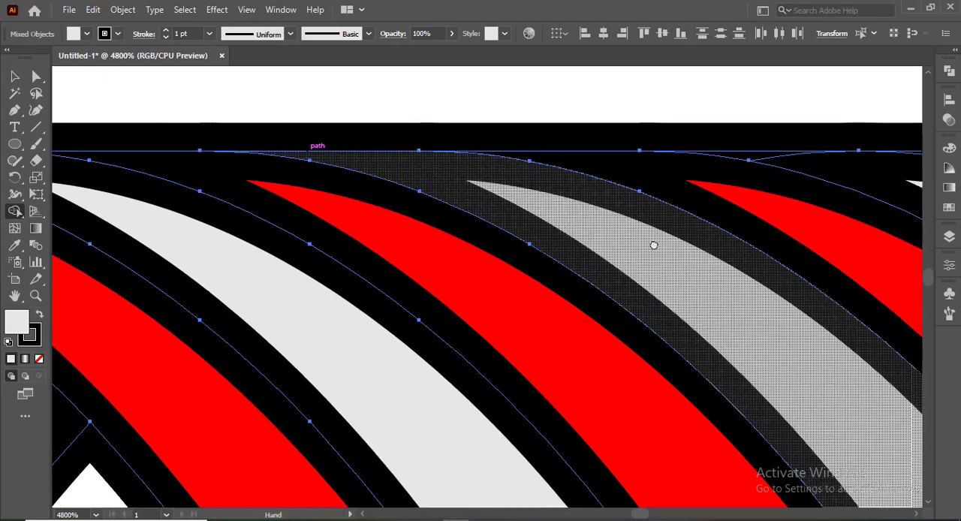
pyautogui.scroll(-5, 547, 240)
pyautogui.hscroll(-1, 368, 298)
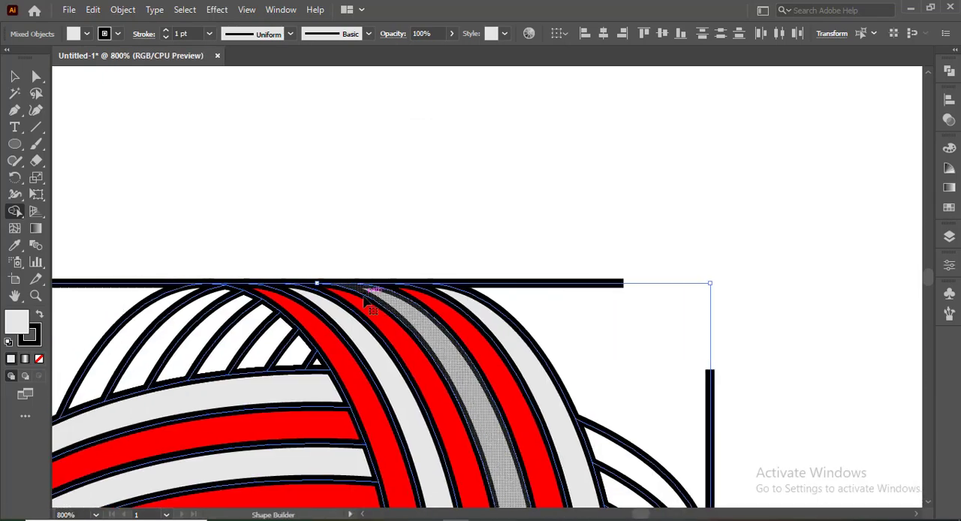
pyautogui.moveTo(332, 352); pyautogui.dragTo(508, 90)
# Step: Fill the alternating back segments showing at the left and right ends of the ball with red using Shape Builder
pyautogui.scroll(-2, 471, 404)
pyautogui.moveTo(461, 370); pyautogui.dragTo(440, 242)
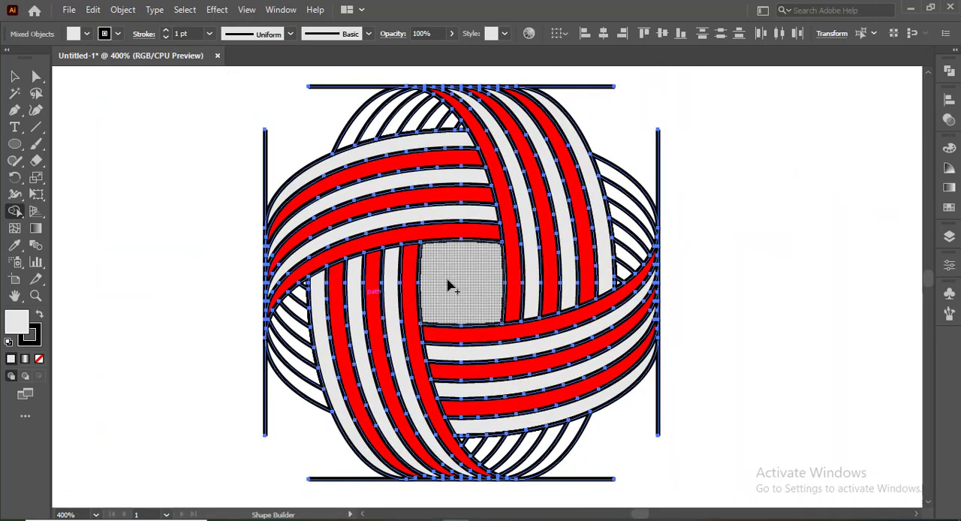
pyautogui.click(79, 34)
pyautogui.click(55, 52)
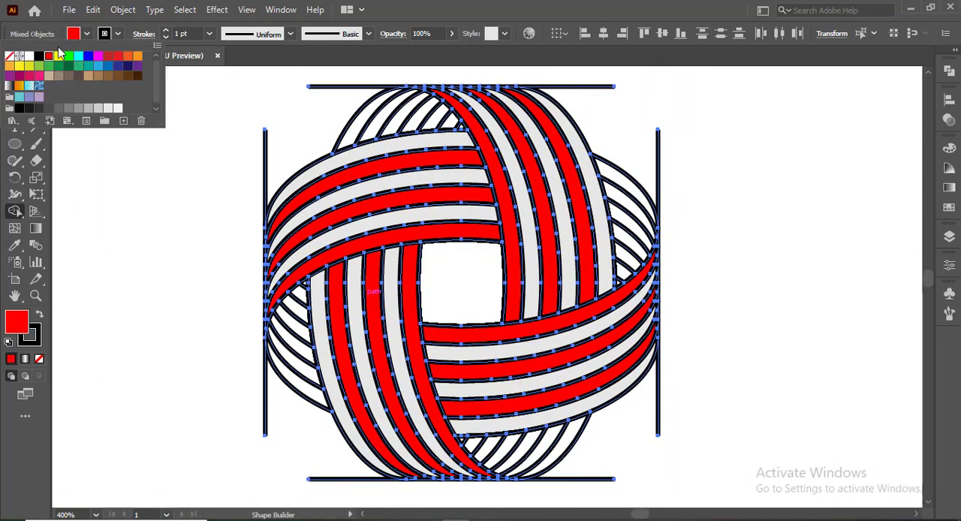
pyautogui.click(309, 373)
pyautogui.click(301, 328)
pyautogui.click(302, 295)
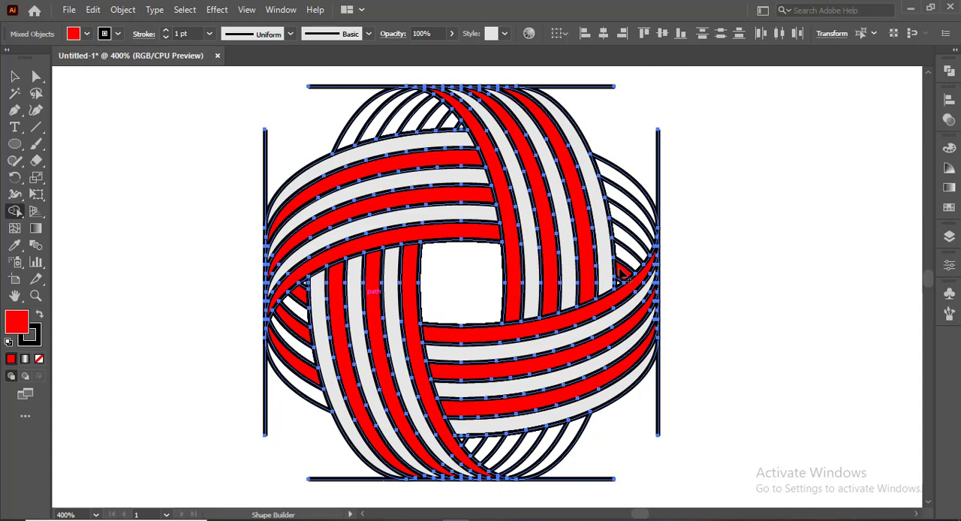
pyautogui.click(632, 240)
pyautogui.click(626, 201)
# Step: Fill the alternating back segments showing at the top and bottom ends of the ball with red
pyautogui.click(377, 121)
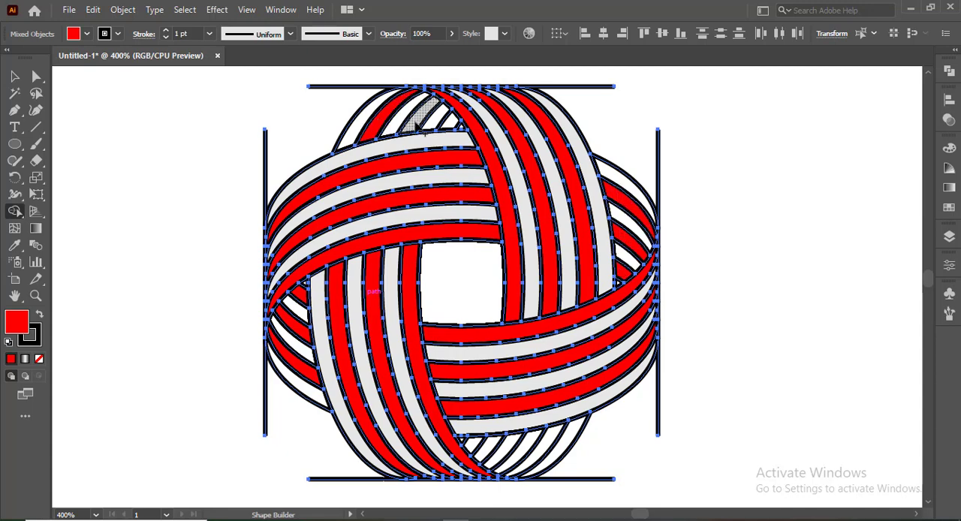
pyautogui.click(414, 124)
pyautogui.click(452, 123)
pyautogui.scroll(-1, 452, 126)
pyautogui.click(472, 411)
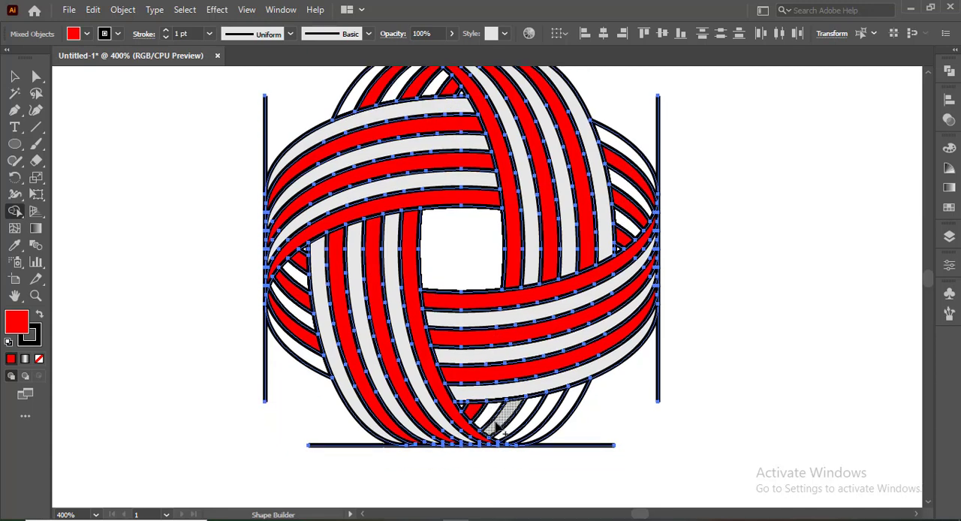
pyautogui.click(495, 427)
pyautogui.click(518, 429)
# Step: Switch the fill to light gray and fill the remaining white back segments at the ball's right end
pyautogui.click(72, 33)
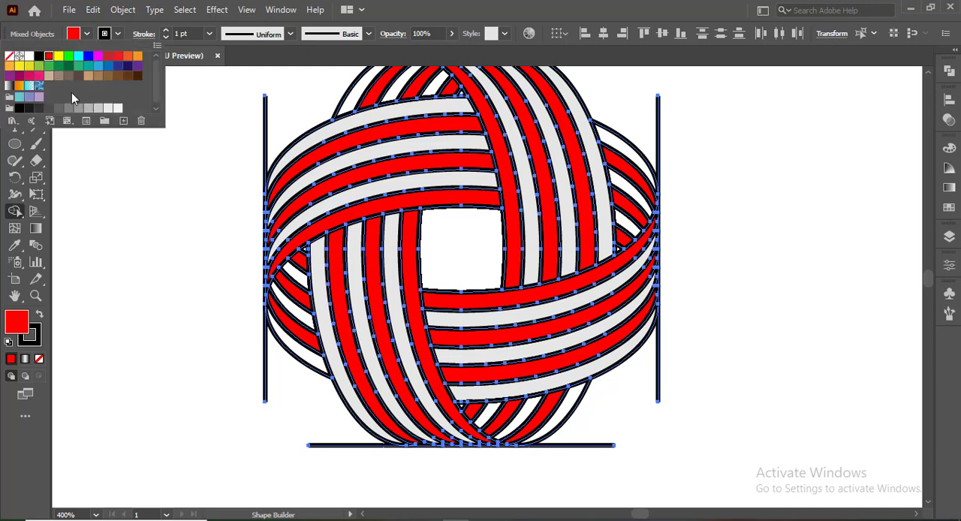
pyautogui.click(72, 92)
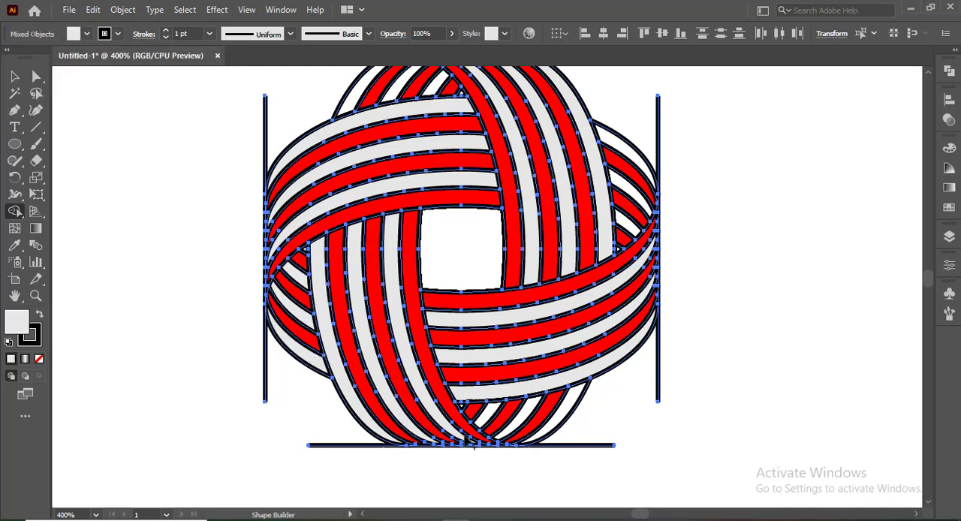
pyautogui.scroll(1, 627, 277)
pyautogui.scroll(2, 631, 274)
pyautogui.click(631, 274)
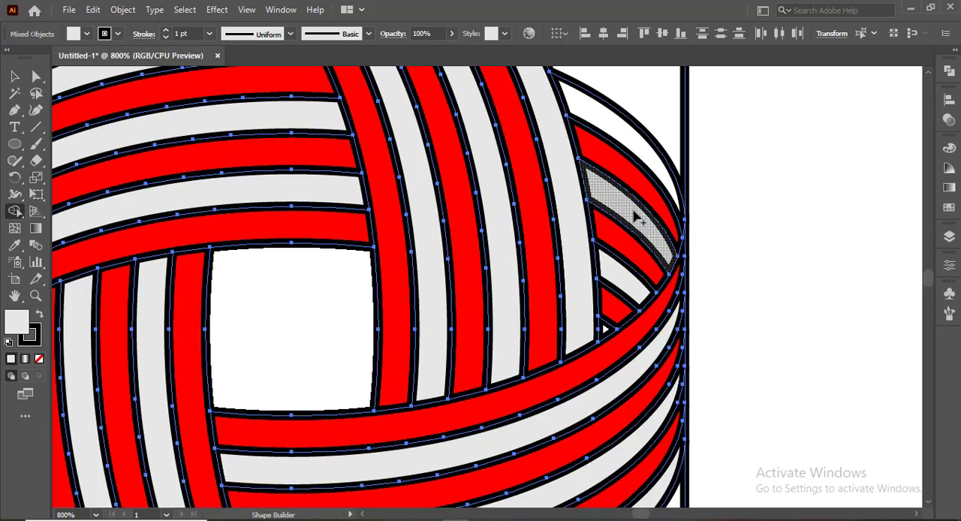
pyautogui.click(633, 211)
pyautogui.click(627, 142)
# Step: Fill the remaining white back segments at the ball's top end with light gray
pyautogui.moveTo(300, 182); pyautogui.dragTo(511, 483)
pyautogui.click(293, 312)
pyautogui.click(366, 306)
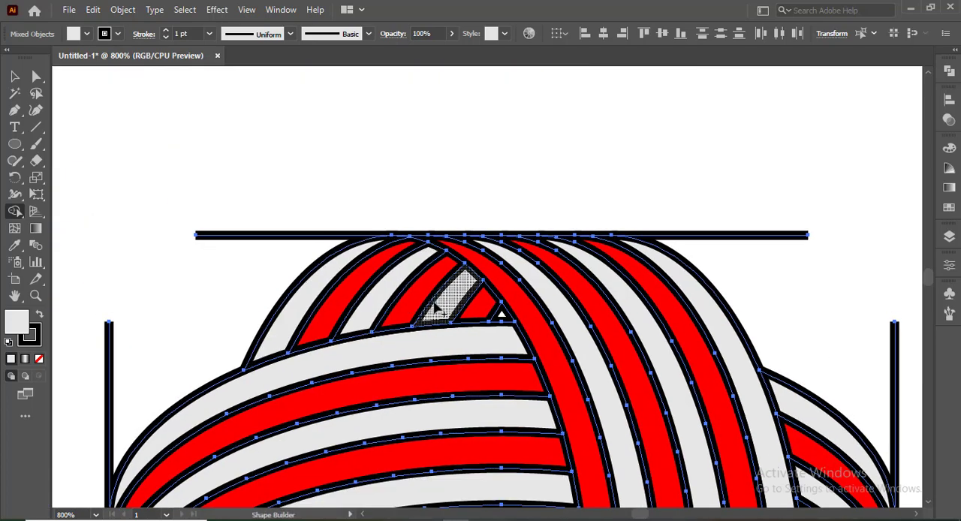
pyautogui.click(438, 308)
pyautogui.scroll(-2, 430, 314)
pyautogui.moveTo(394, 344); pyautogui.dragTo(378, 165)
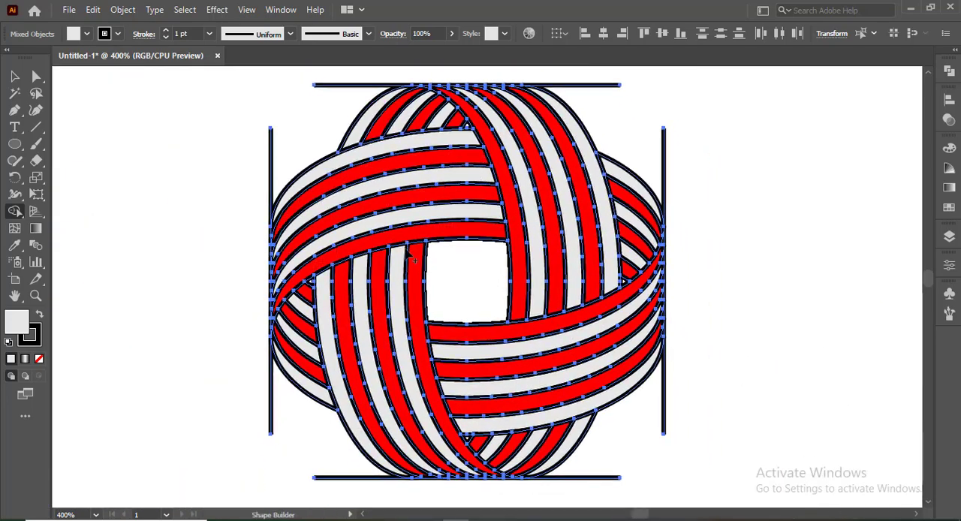
pyautogui.scroll(-2, 410, 254)
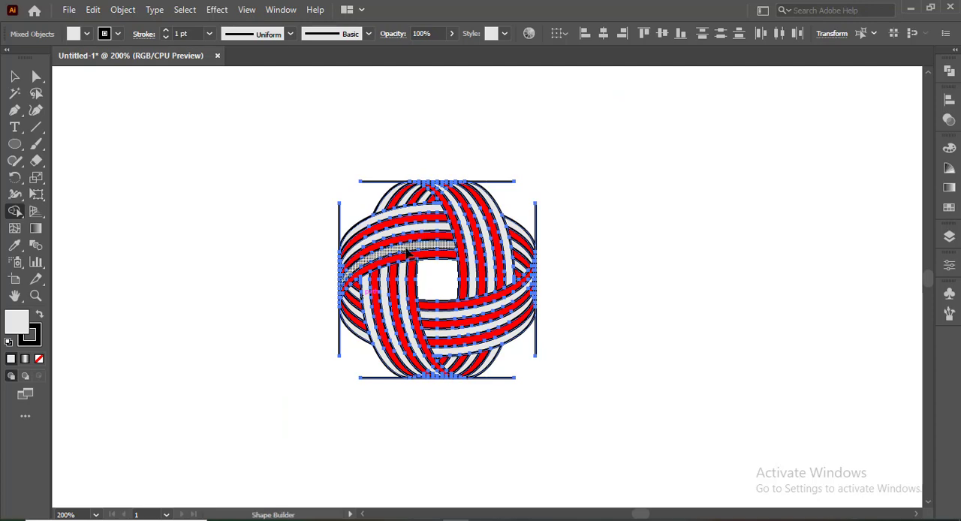
pyautogui.scroll(1, 412, 263)
pyautogui.scroll(1, 412, 265)
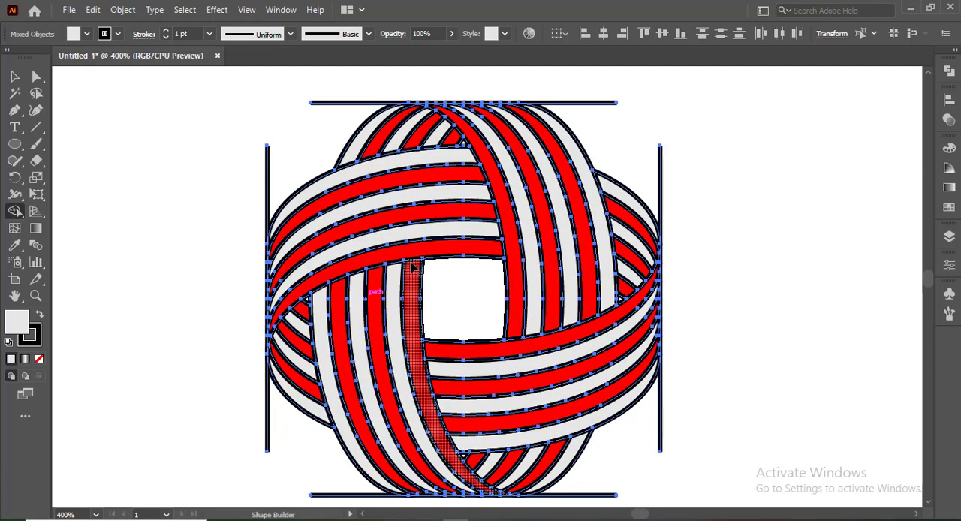
pyautogui.scroll(-1, 412, 264)
# Step: Select the entire artwork with the guide lines, set its stroke to none, and deselect it
pyautogui.click(18, 79)
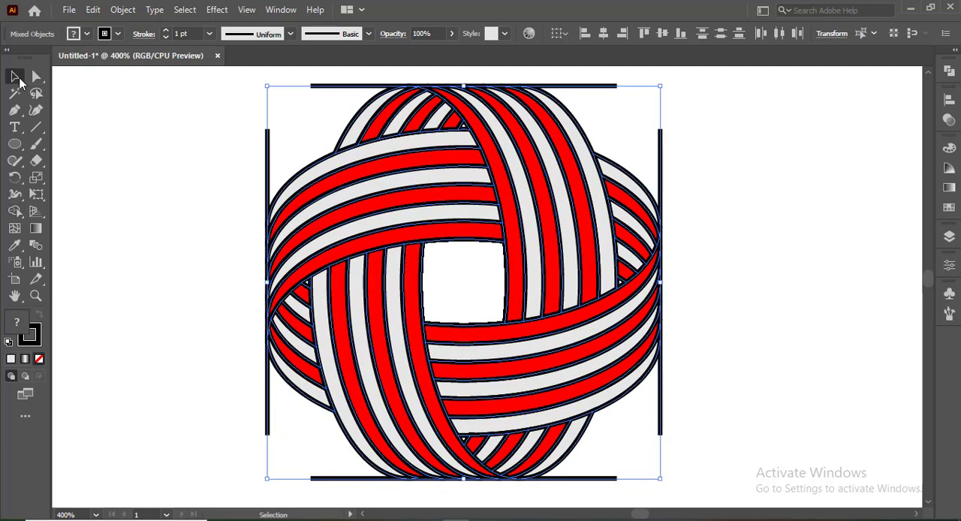
pyautogui.click(188, 122)
pyautogui.click(315, 86)
pyautogui.moveTo(204, 84); pyautogui.dragTo(675, 495)
pyautogui.click(87, 34)
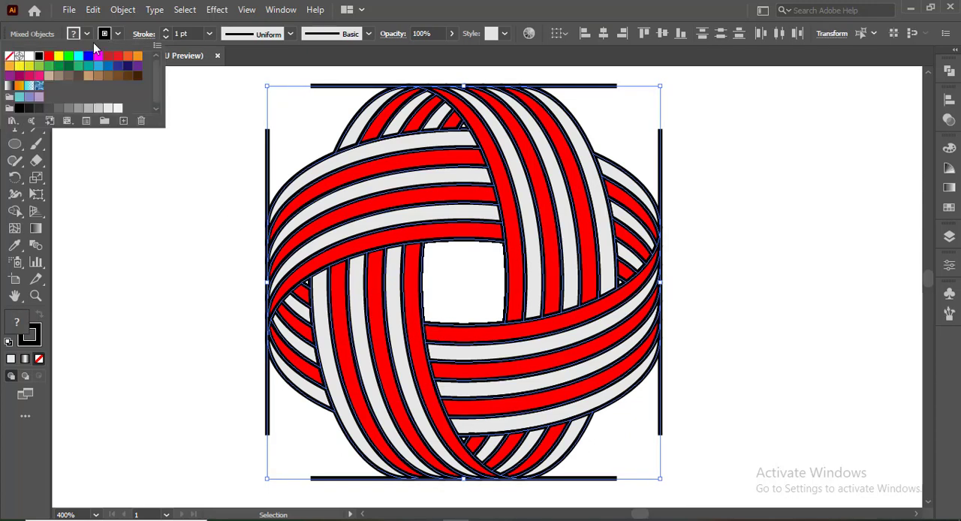
pyautogui.click(13, 60)
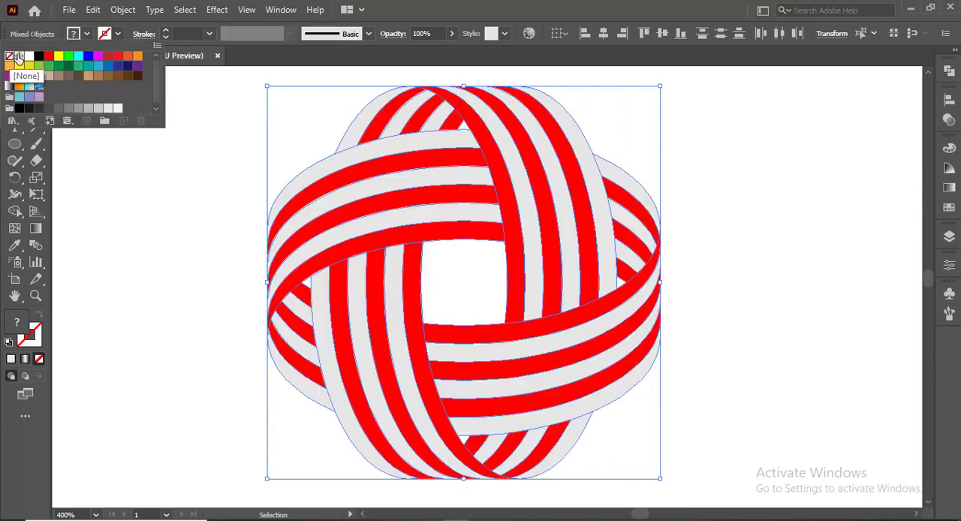
pyautogui.click(148, 156)
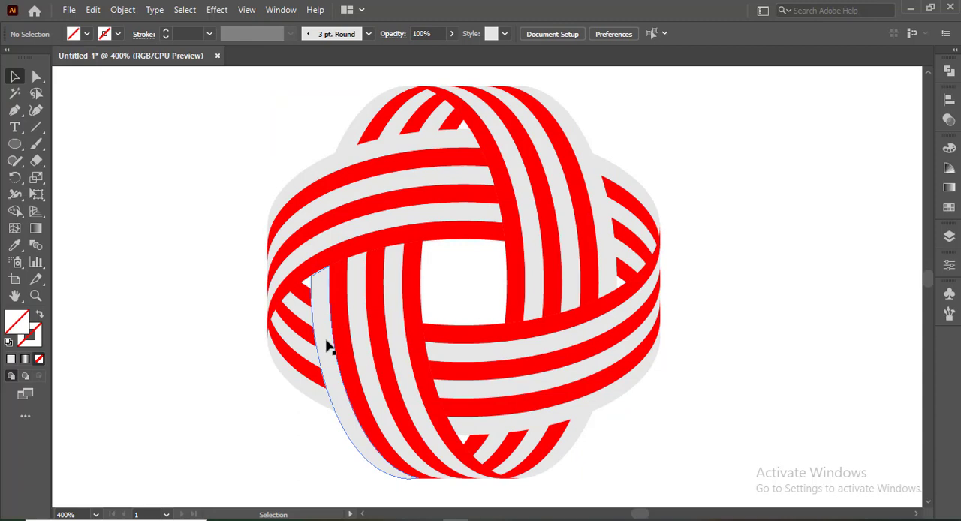
# Step: Scale the whole ball up proportionally to about twice its size
pyautogui.hotkey('ctrl', '-')
pyautogui.hotkey('ctrl', '-')
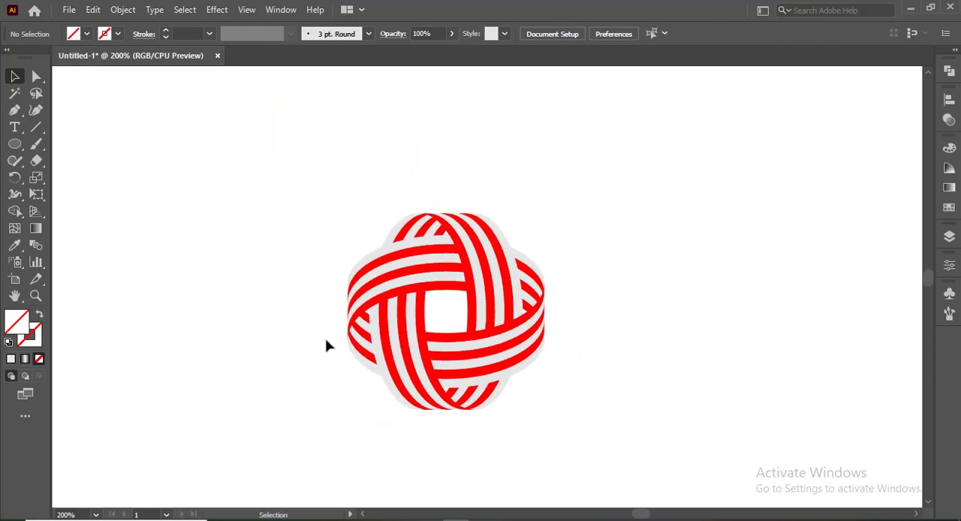
pyautogui.moveTo(309, 187); pyautogui.dragTo(651, 470)
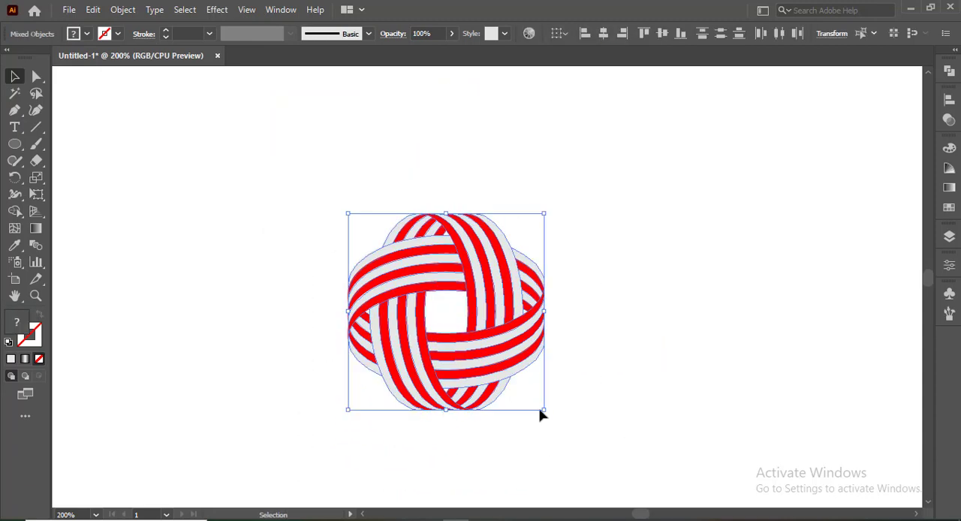
pyautogui.moveTo(545, 411); pyautogui.dragTo(638, 503)
pyautogui.scroll(-1, 523, 411)
pyautogui.click(196, 284)
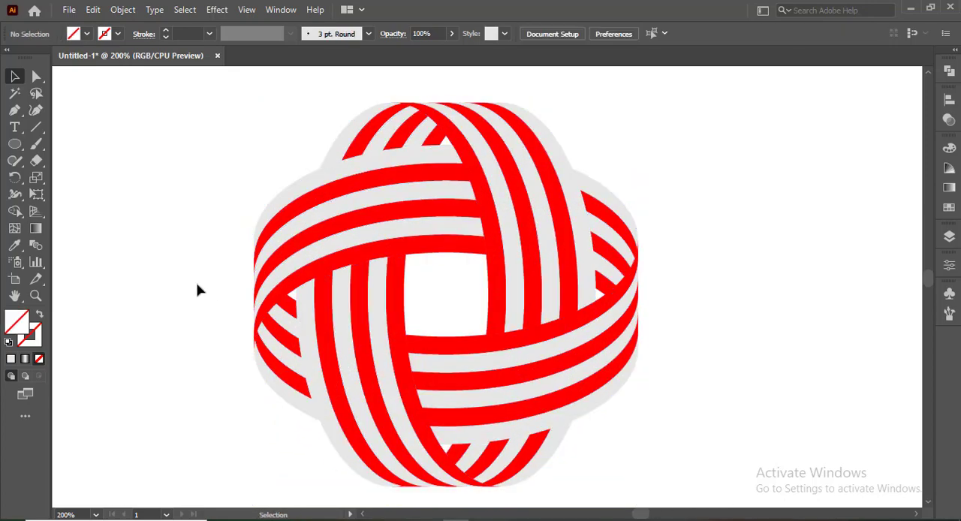
# Step: Select the three light gray bands in the lower-left strand and group them
pyautogui.click(313, 371)
pyautogui.keyDown('shift'); pyautogui.click(366, 353); pyautogui.keyUp('shift')
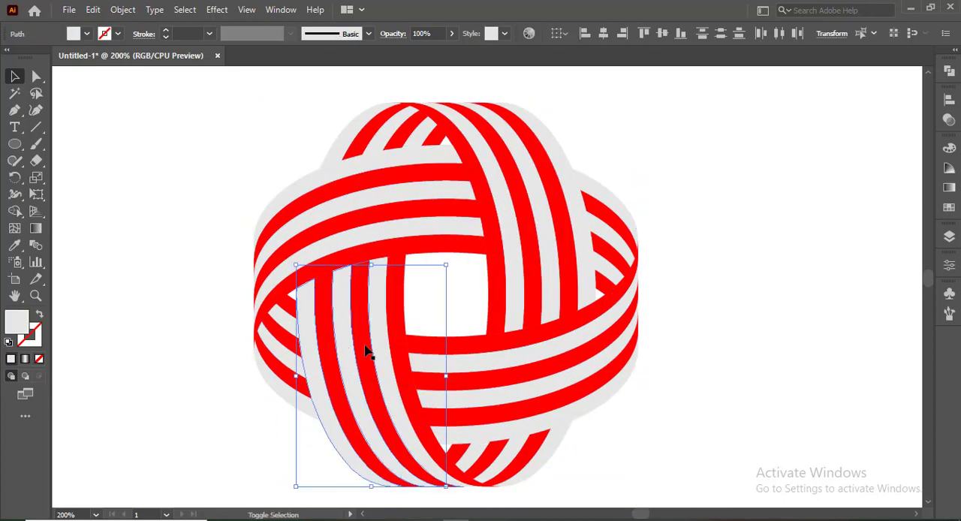
pyautogui.keyDown('shift'); pyautogui.click(381, 341); pyautogui.keyUp('shift')
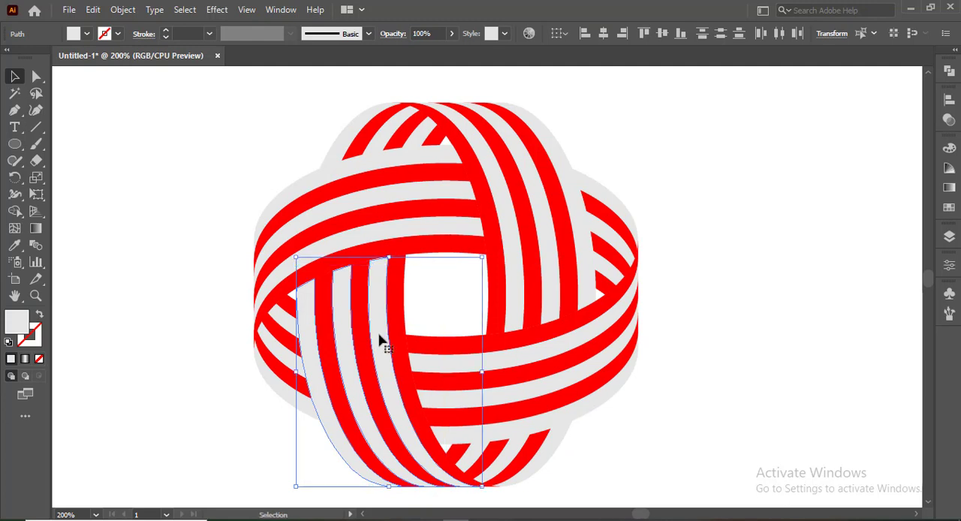
pyautogui.hotkey('ctrl', 'g')
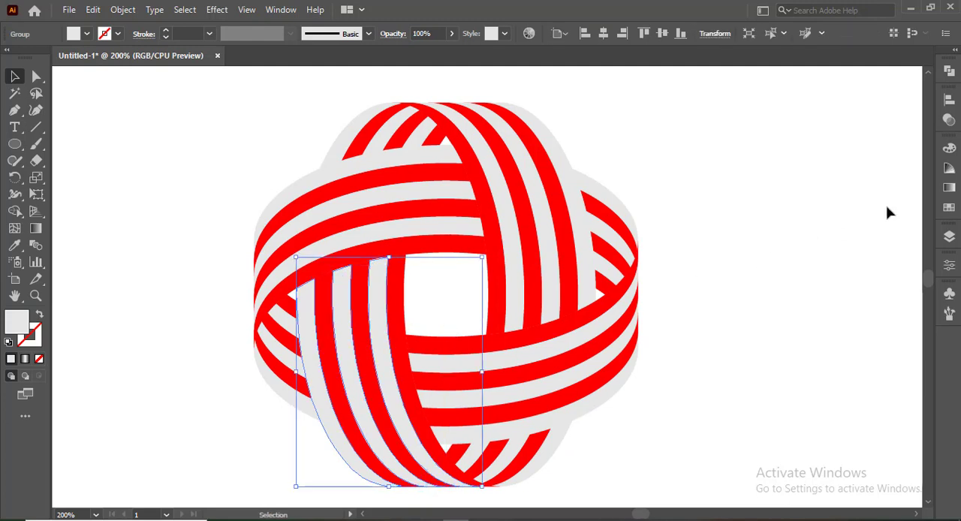
# Step: Apply a linear black-white-black gradient to the grouped bands and recolor its middle stop light gray
pyautogui.click(949, 188)
pyautogui.click(841, 251)
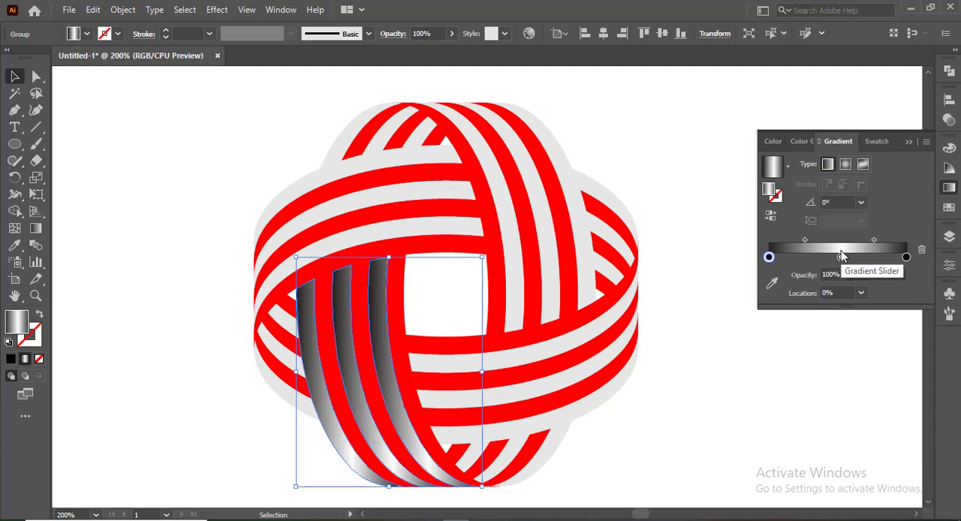
pyautogui.click(840, 255)
pyautogui.doubleClick(841, 257)
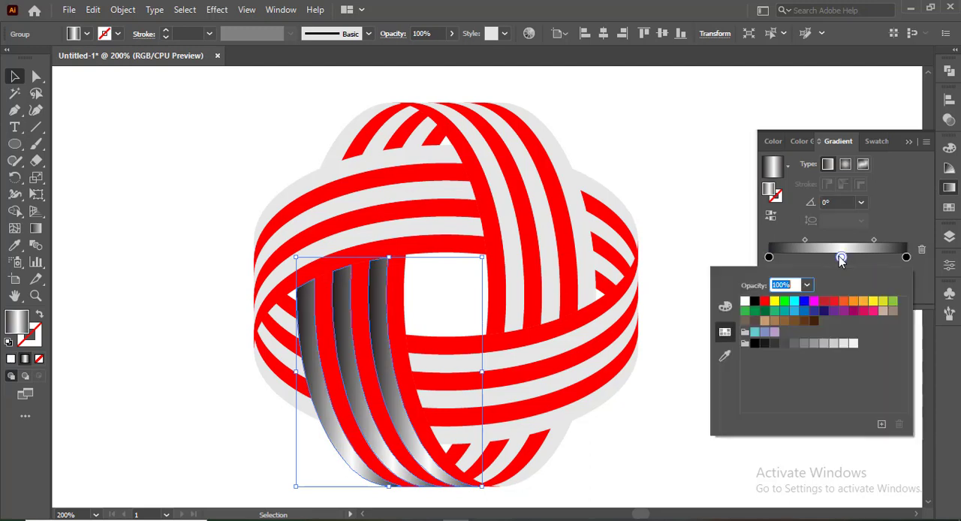
pyautogui.click(853, 343)
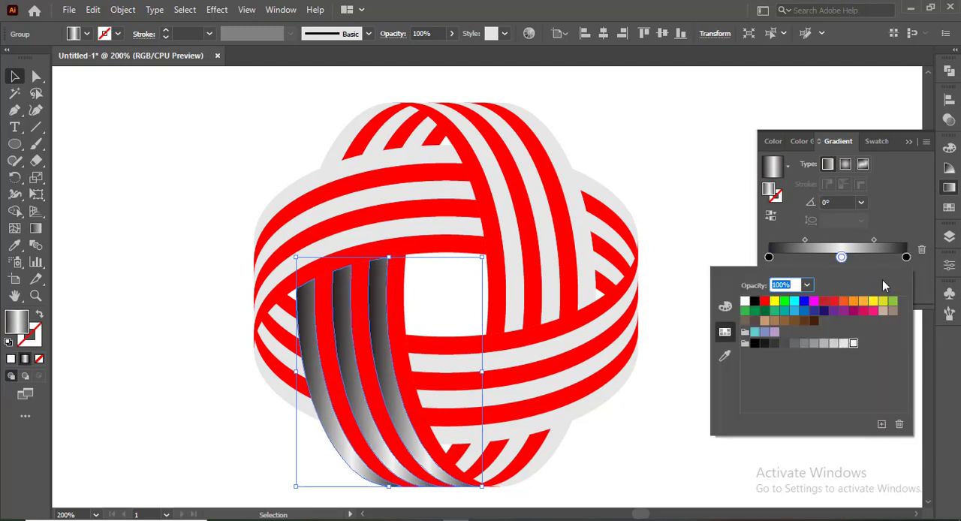
pyautogui.click(909, 142)
pyautogui.click(909, 142)
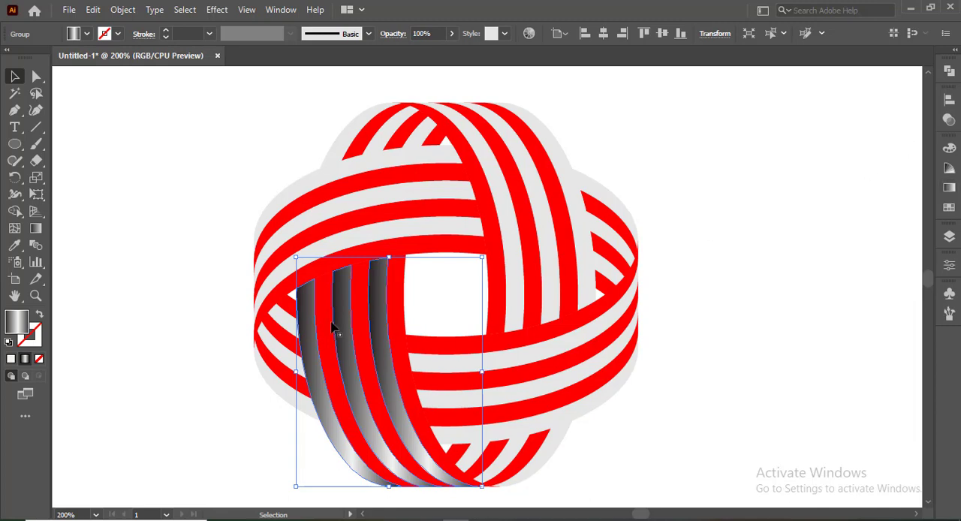
# Step: Angle the gradient diagonally along the lower-left bands, from their upper ends to their lower tips
pyautogui.click(35, 228)
pyautogui.moveTo(337, 266)
pyautogui.mouseDown()
pyautogui.moveTo(429, 445)
pyautogui.moveTo(475, 485)
pyautogui.mouseUp()
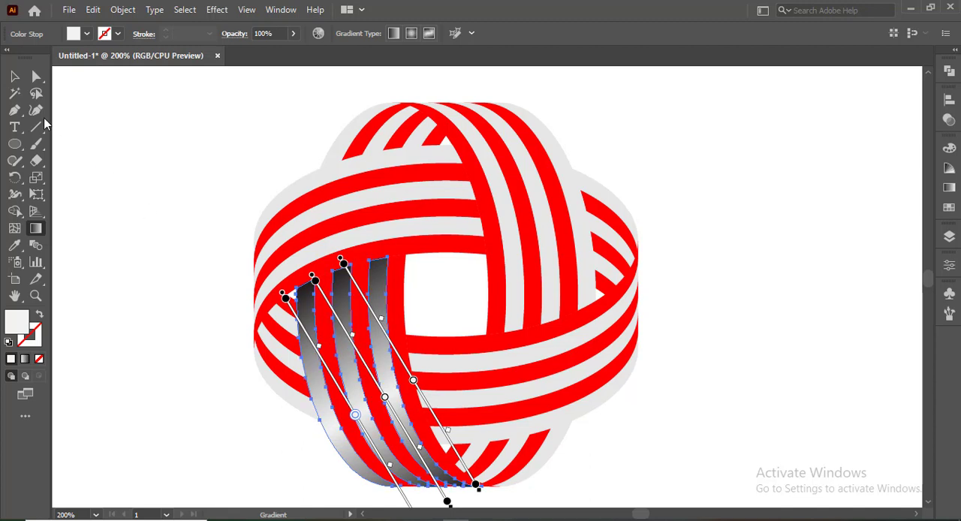
pyautogui.click(16, 82)
pyautogui.click(210, 206)
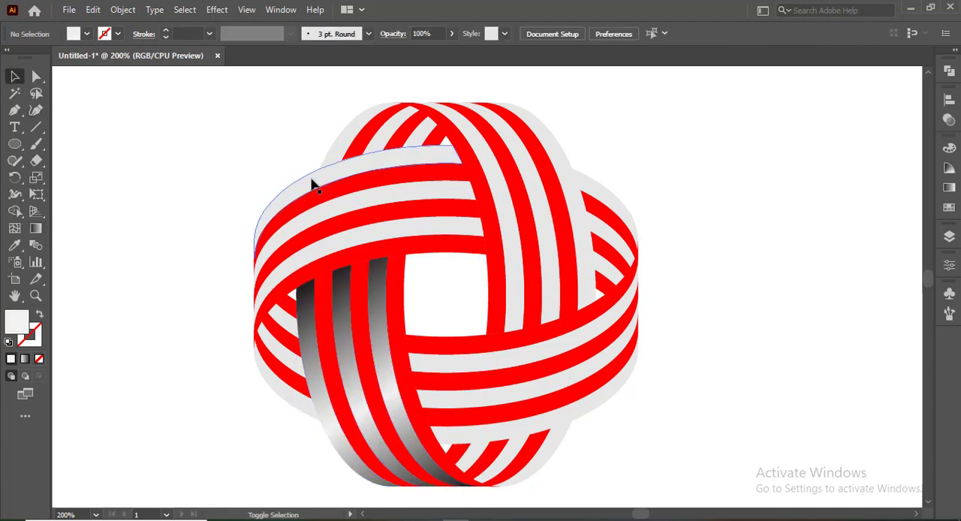
# Step: Copy the gradient onto the light gray bands of the other three front strands with the Eyedropper
pyautogui.click(319, 214)
pyautogui.keyDown('shift'); pyautogui.click(324, 231); pyautogui.keyUp('shift')
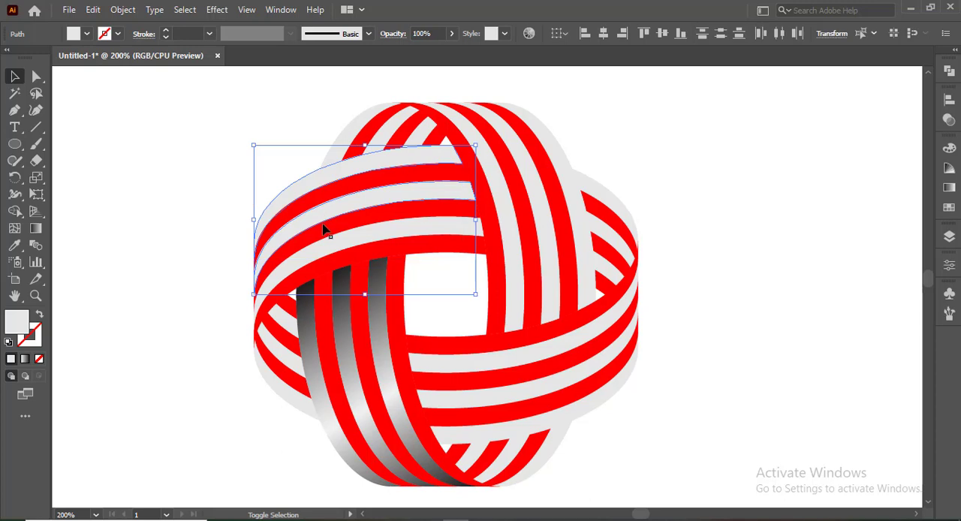
pyautogui.keyDown('shift'); pyautogui.click(500, 367); pyautogui.keyUp('shift')
pyautogui.keyDown('shift'); pyautogui.click(510, 411); pyautogui.keyUp('shift')
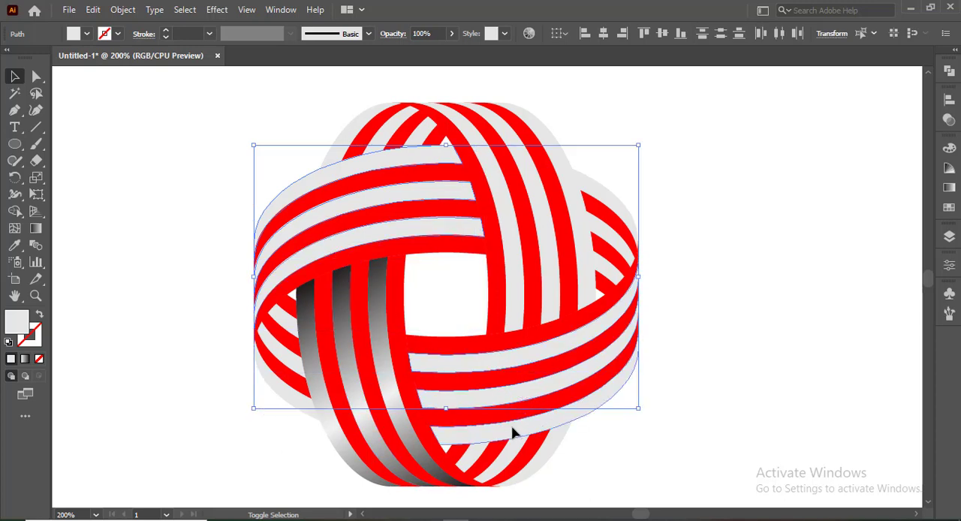
pyautogui.keyDown('shift'); pyautogui.click(513, 432); pyautogui.keyUp('shift')
pyautogui.keyDown('shift'); pyautogui.click(518, 234); pyautogui.keyUp('shift')
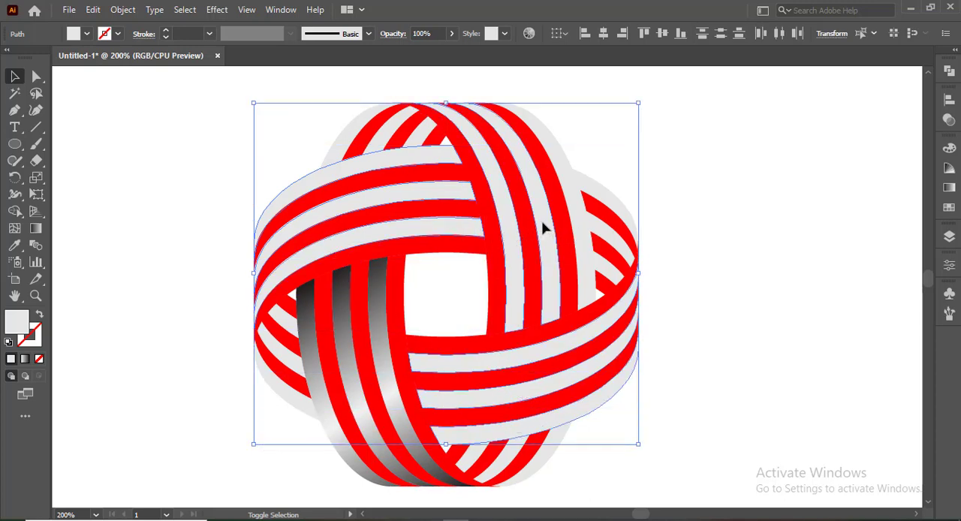
pyautogui.click(15, 246)
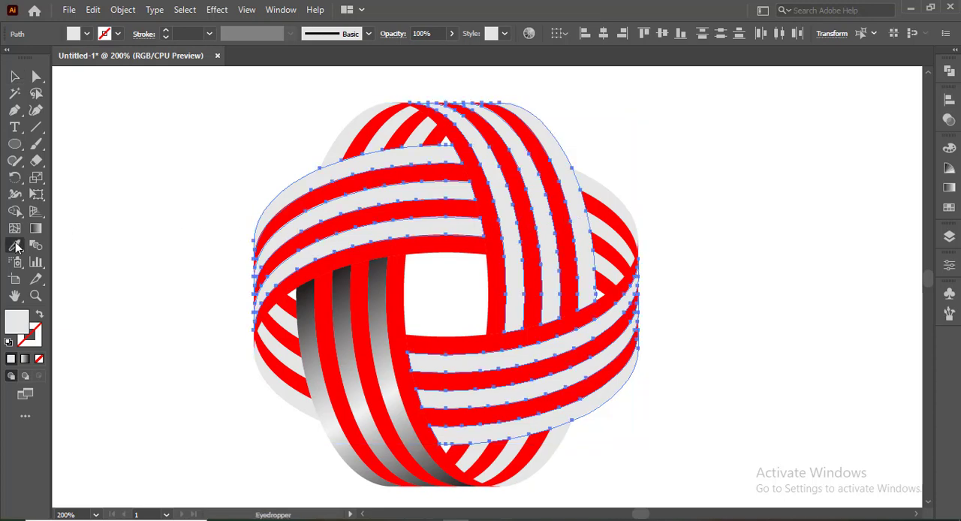
pyautogui.click(358, 383)
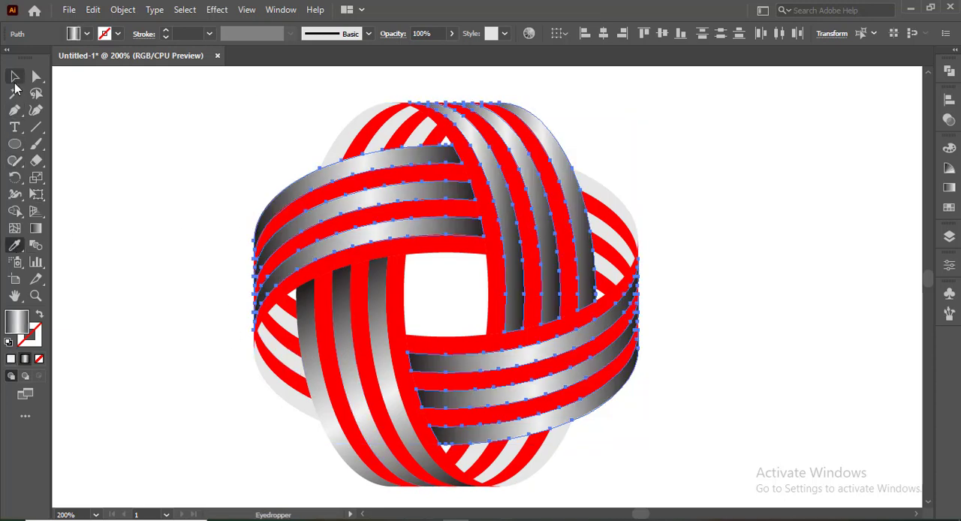
# Step: Redirect the gradient of those nine bands steeply downward, from above the ball's top edge to the upper-right strand's lower end
pyautogui.click(14, 76)
pyautogui.press('g')
pyautogui.moveTo(428, 90)
pyautogui.mouseDown()
pyautogui.moveTo(493, 235)
pyautogui.moveTo(499, 341)
pyautogui.moveTo(497, 331)
pyautogui.mouseUp()
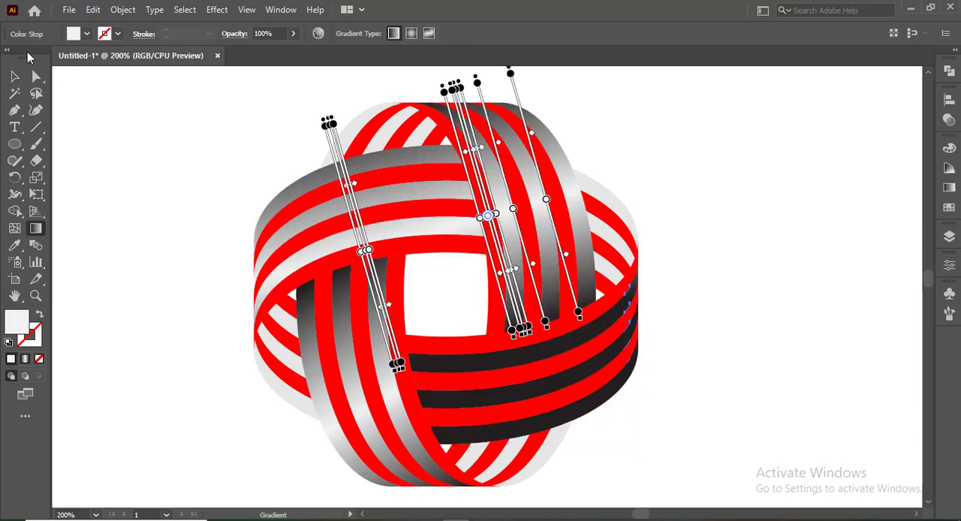
pyautogui.click(15, 78)
pyautogui.click(202, 169)
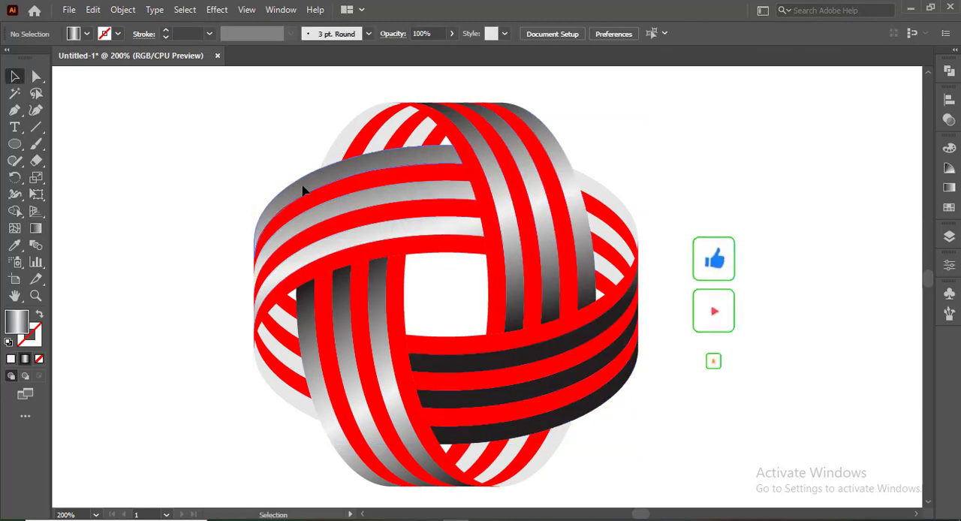
# Step: Redirect the gradient of the three upper-left front gray bands lengthwise, from their left edge up to their right ends
pyautogui.click(312, 230)
pyautogui.keyDown('shift'); pyautogui.click(313, 226); pyautogui.keyUp('shift')
pyautogui.keyDown('shift'); pyautogui.click(321, 249); pyautogui.keyUp('shift')
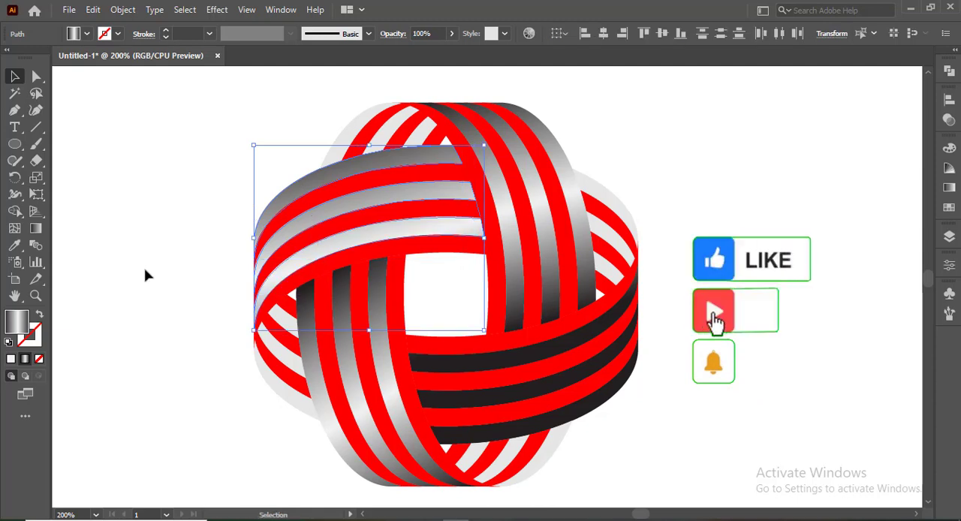
pyautogui.click(35, 228)
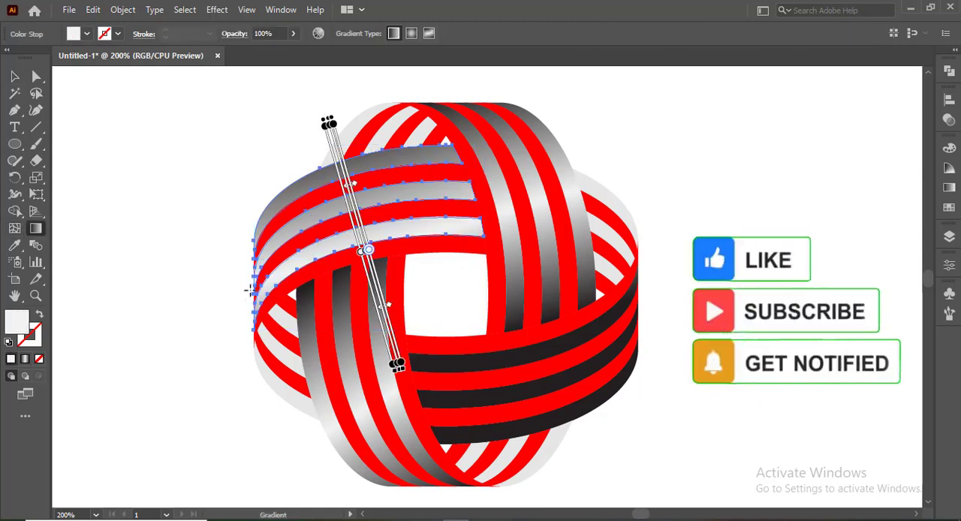
pyautogui.moveTo(244, 292); pyautogui.dragTo(481, 220)
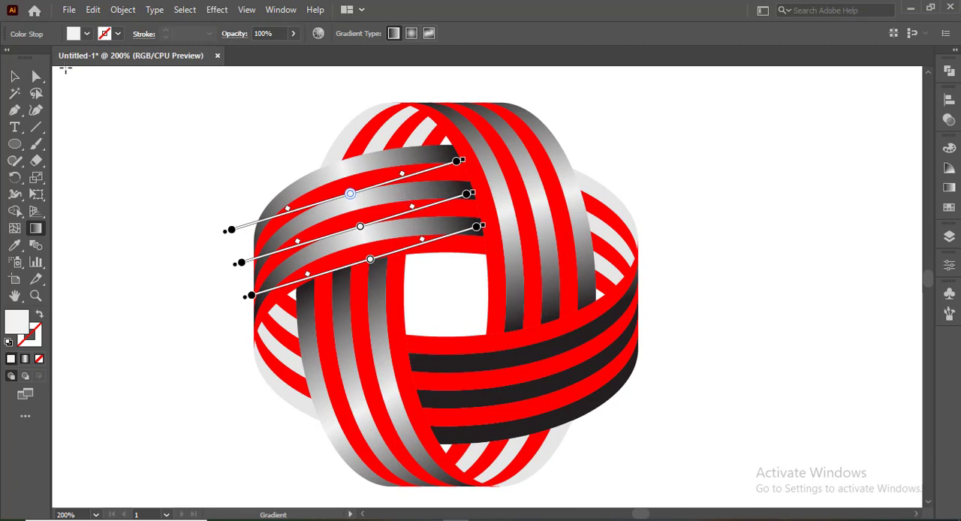
# Step: Redirect the gradient of the three lower-right front bands lengthwise, rising from their left ends to their upper-right tips
pyautogui.click(17, 77)
pyautogui.click(552, 407)
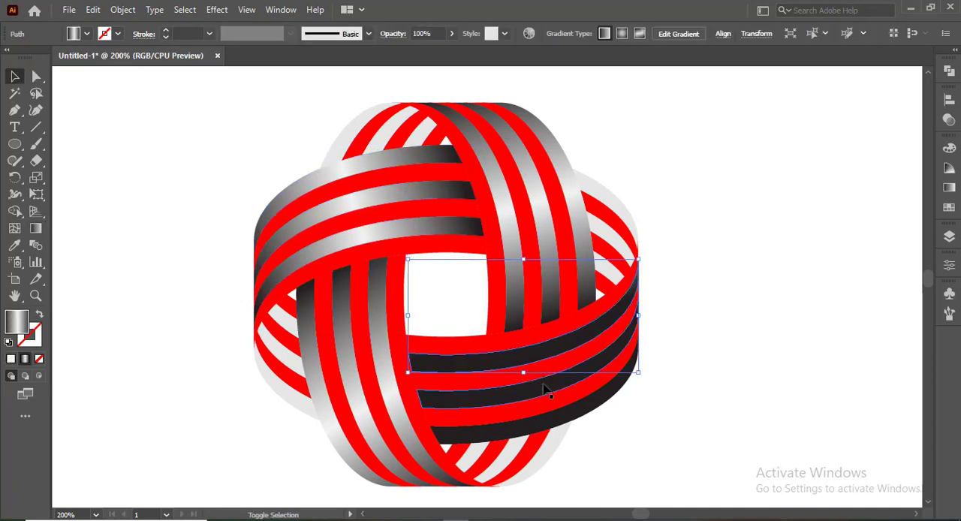
pyautogui.keyDown('shift'); pyautogui.click(553, 425); pyautogui.keyUp('shift')
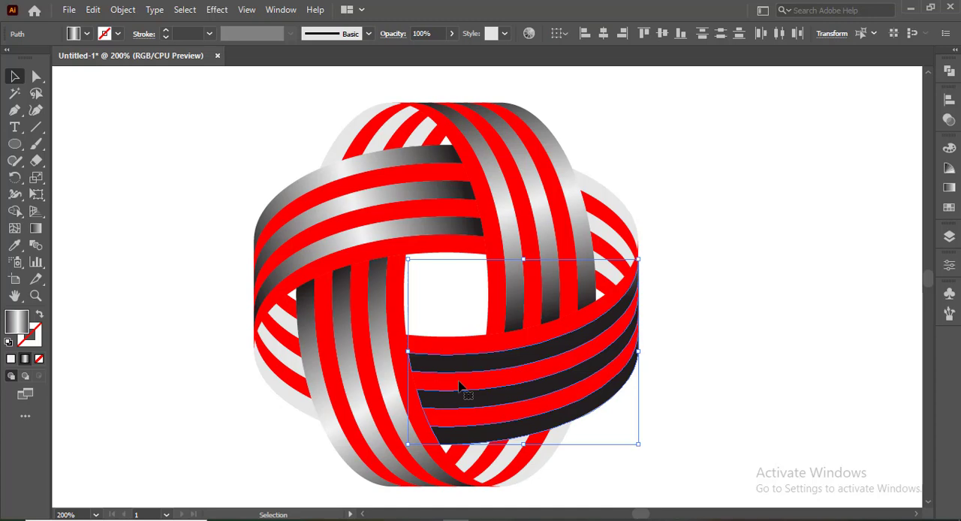
pyautogui.click(35, 229)
pyautogui.moveTo(415, 398)
pyautogui.mouseDown()
pyautogui.moveTo(635, 305)
pyautogui.moveTo(644, 275)
pyautogui.moveTo(633, 278)
pyautogui.mouseUp()
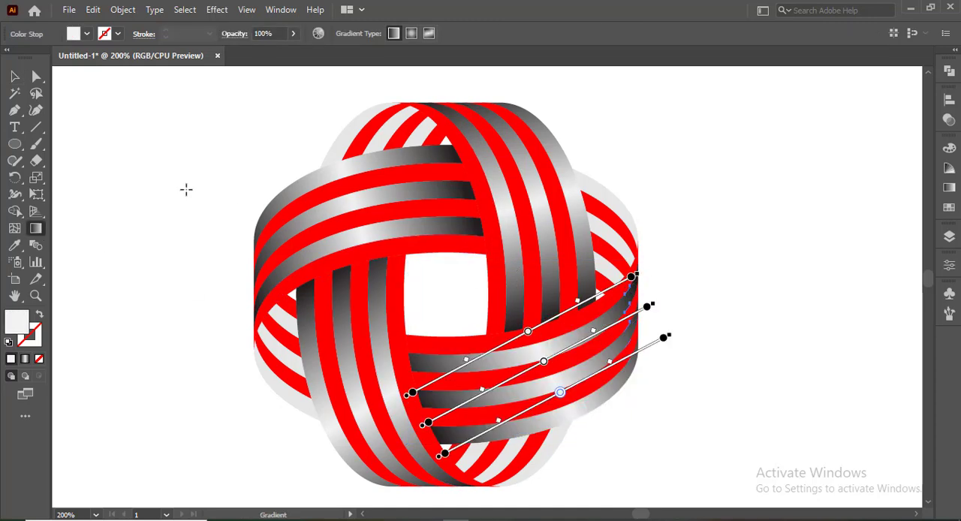
pyautogui.click(15, 76)
pyautogui.click(89, 134)
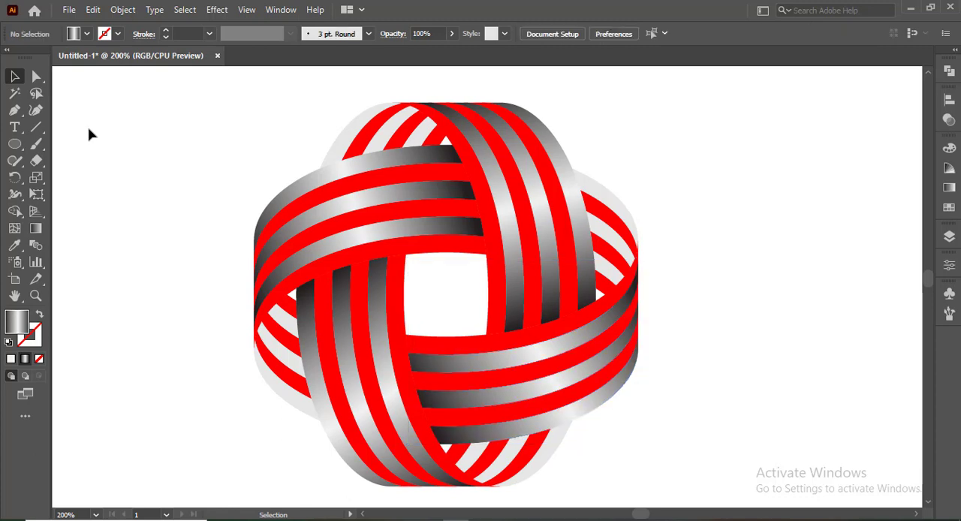
# Step: Fill all the flat light gray back bands around the ball with the linear black, light gray, black gradient
pyautogui.click(347, 141)
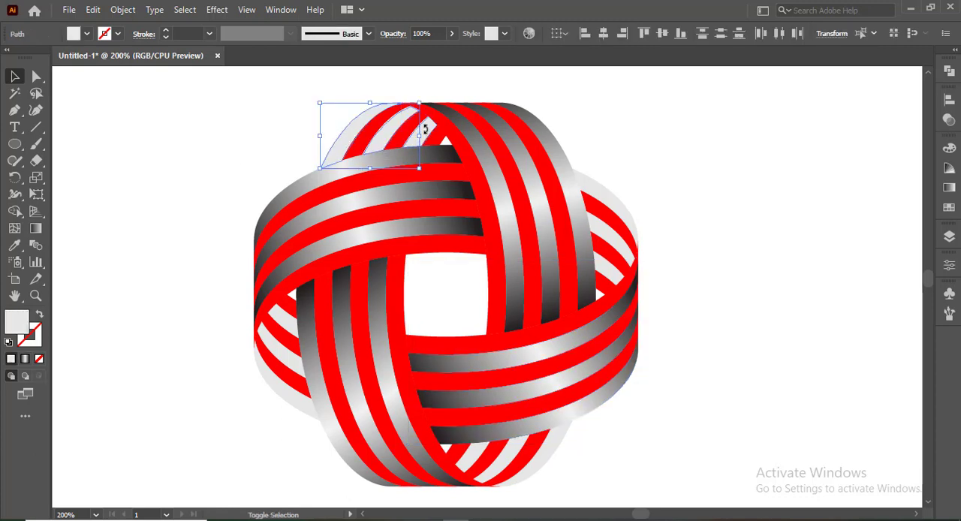
pyautogui.keyDown('shift'); pyautogui.click(278, 320); pyautogui.keyUp('shift')
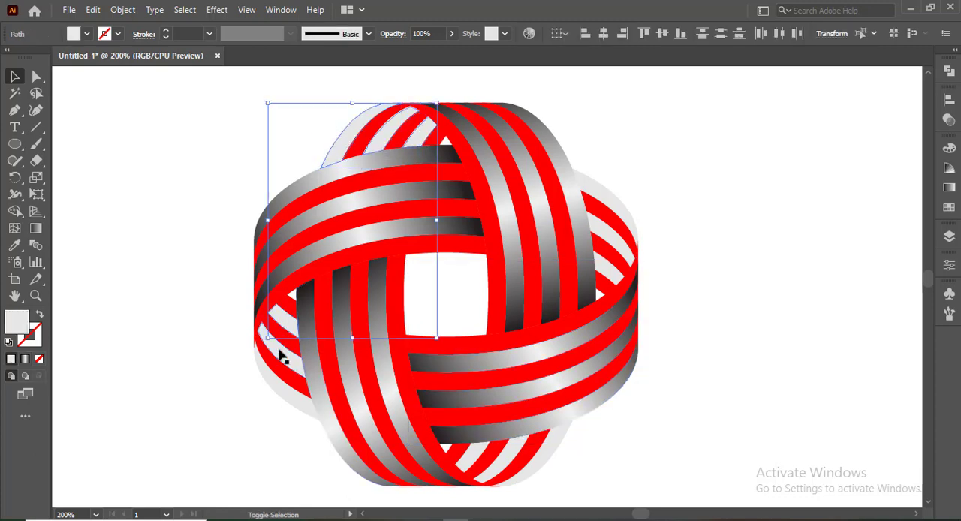
pyautogui.keyDown('shift'); pyautogui.click(279, 350); pyautogui.keyUp('shift')
pyautogui.keyDown('shift'); pyautogui.click(279, 389); pyautogui.keyUp('shift')
pyautogui.keyDown('shift'); pyautogui.click(495, 466); pyautogui.keyUp('shift')
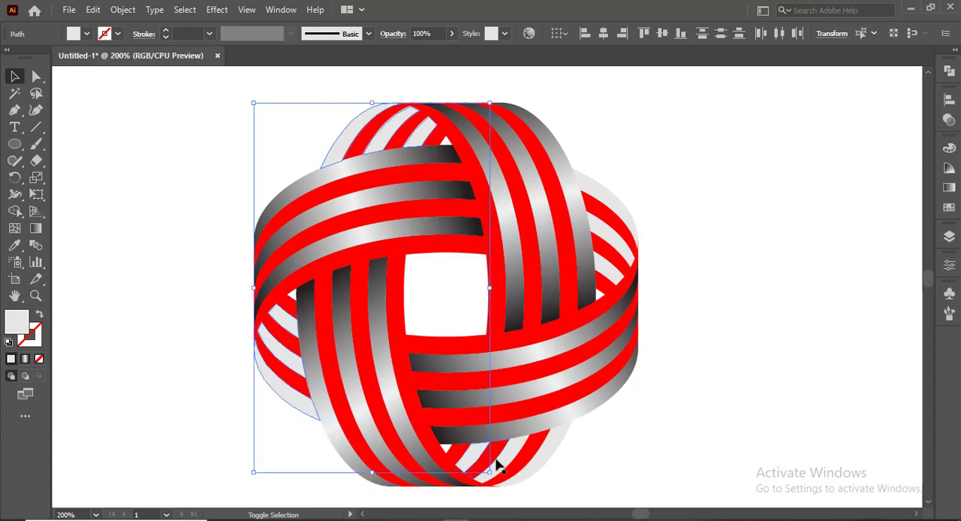
pyautogui.keyDown('shift'); pyautogui.click(510, 455); pyautogui.keyUp('shift')
pyautogui.keyDown('shift'); pyautogui.click(544, 455); pyautogui.keyUp('shift')
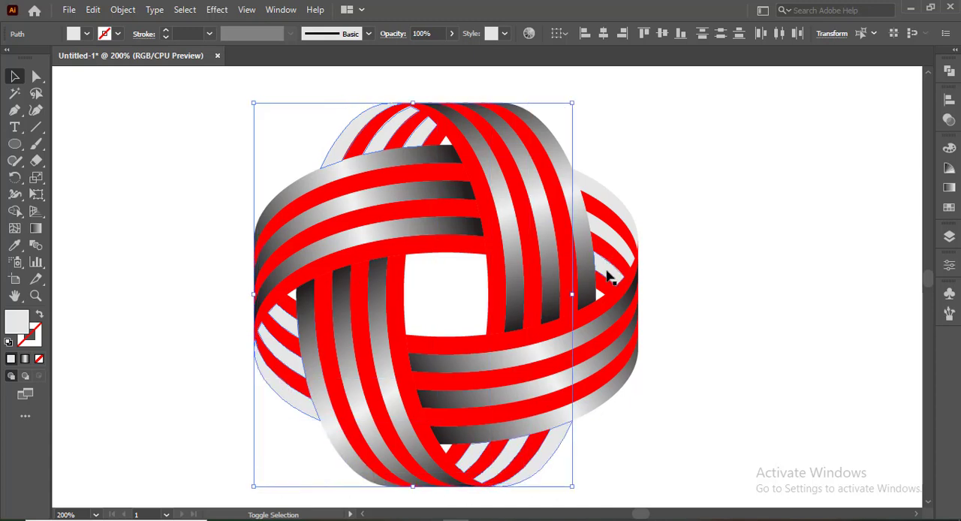
pyautogui.keyDown('shift'); pyautogui.click(607, 272); pyautogui.keyUp('shift')
pyautogui.keyDown('shift'); pyautogui.click(610, 235); pyautogui.keyUp('shift')
pyautogui.keyDown('shift'); pyautogui.click(612, 206); pyautogui.keyUp('shift')
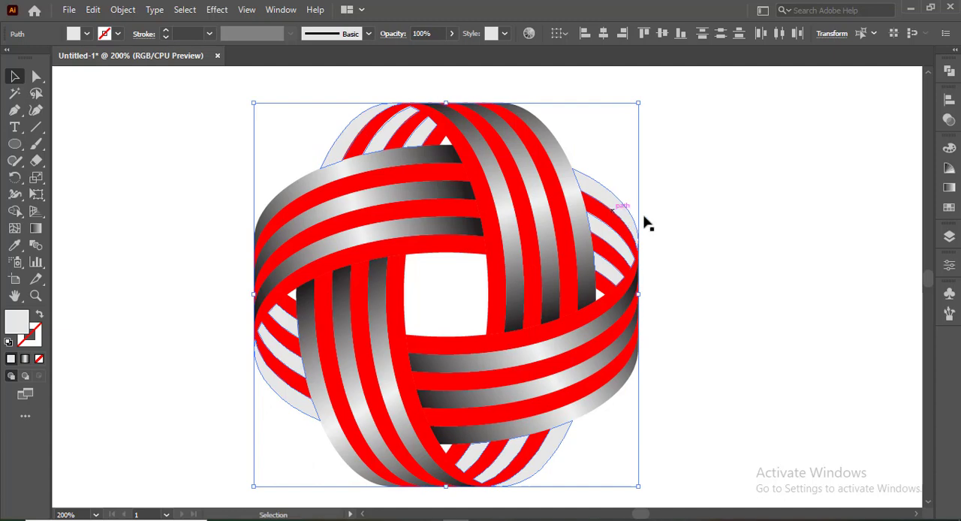
pyautogui.click(946, 188)
pyautogui.click(838, 252)
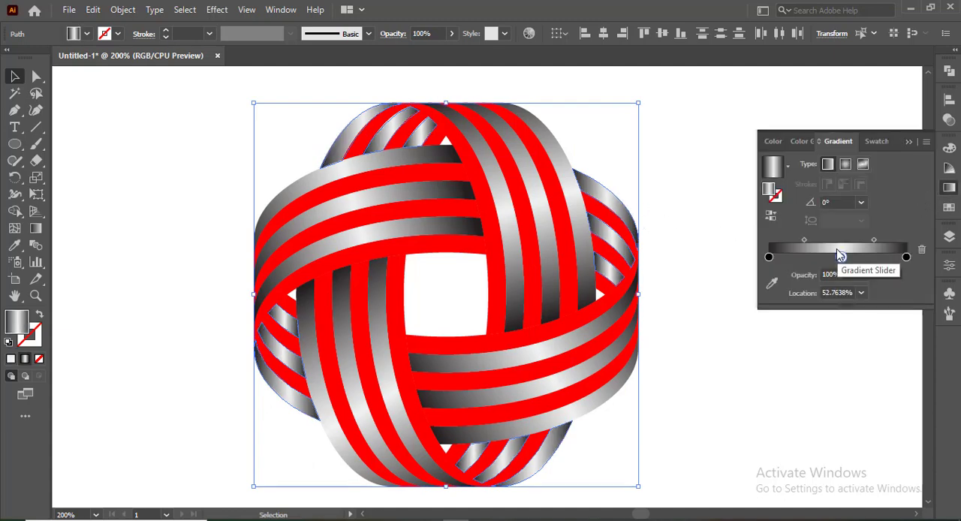
# Step: Reduce the back bands' gradient to two stops, light gray at 0% and black at the opposite end
pyautogui.moveTo(769, 257)
pyautogui.mouseDown()
pyautogui.moveTo(841, 257)
pyautogui.moveTo(769, 258)
pyautogui.mouseUp()
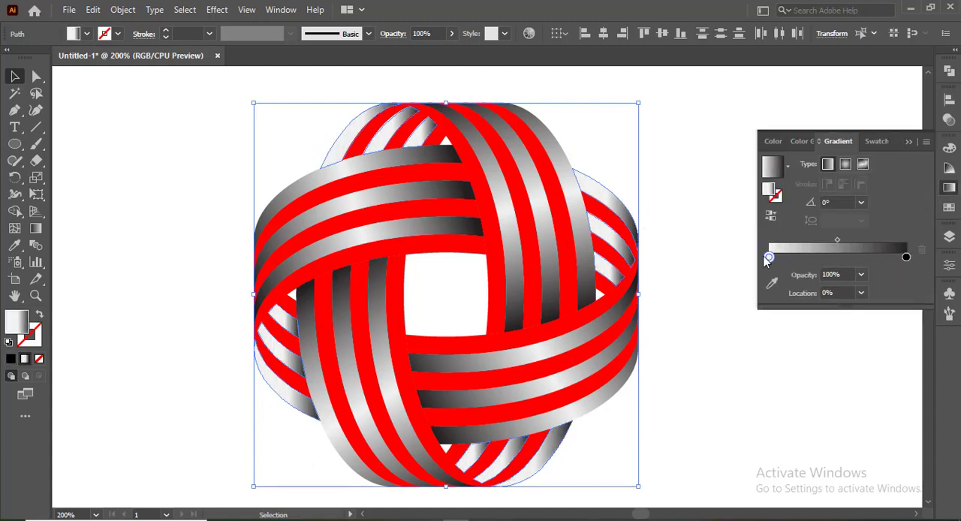
pyautogui.click(912, 142)
pyautogui.click(225, 162)
# Step: Redirect the gradient of the three upper-left back bands straight down, light above the ball's top edge and black below
pyautogui.click(343, 142)
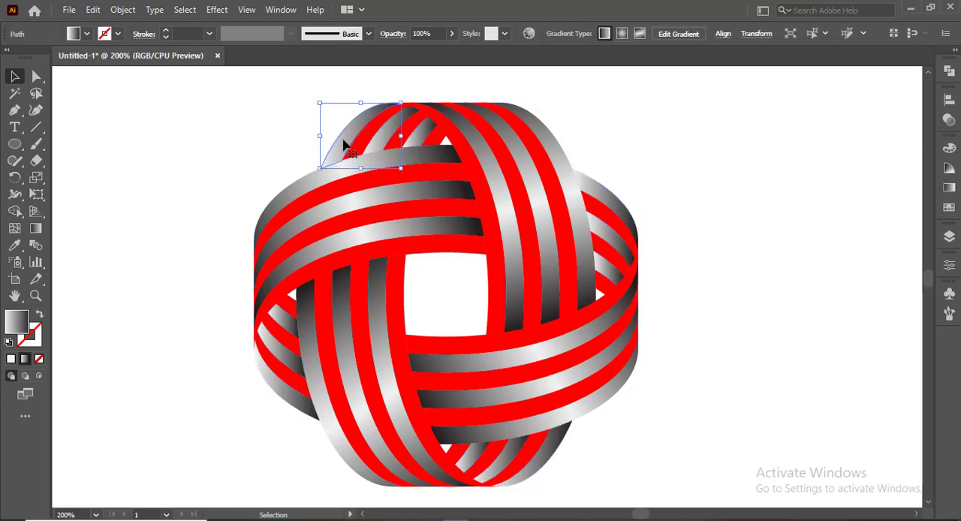
pyautogui.keyDown('shift'); pyautogui.click(418, 139); pyautogui.keyUp('shift')
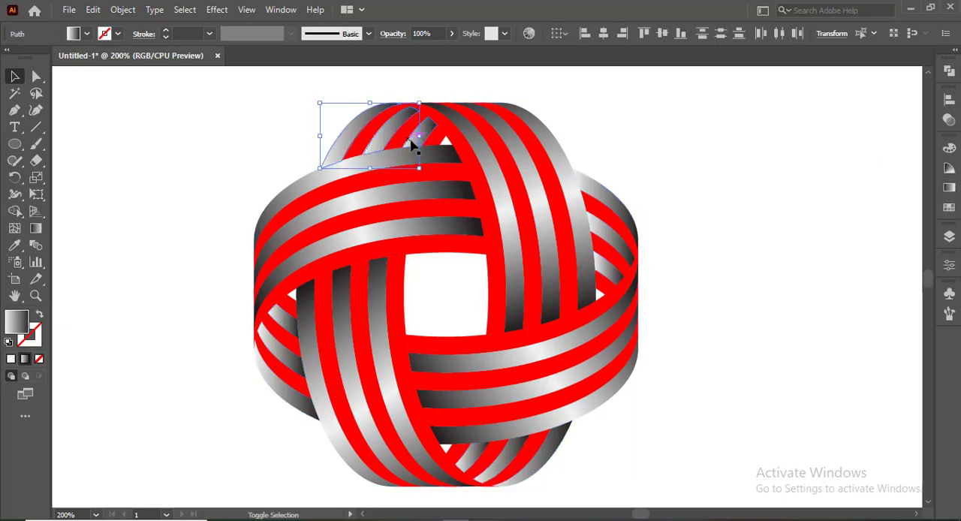
pyautogui.click(35, 228)
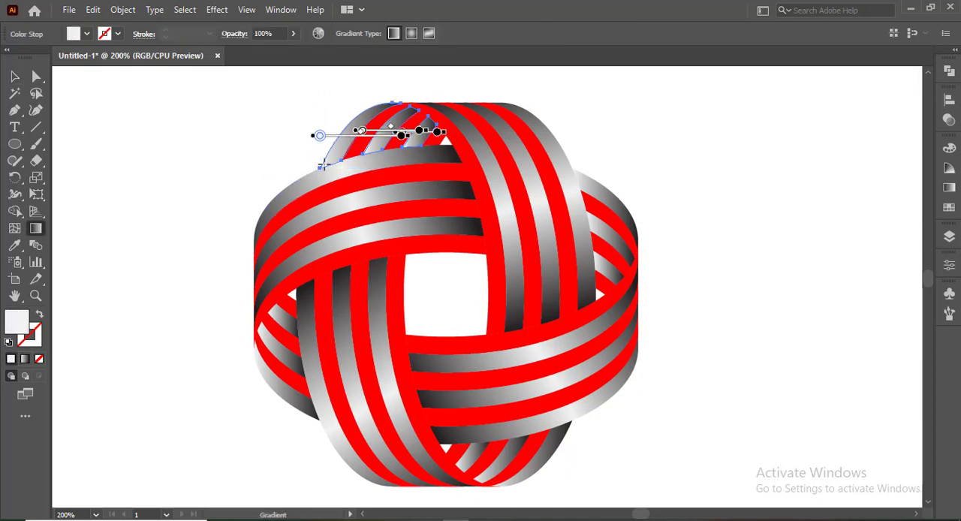
pyautogui.moveTo(404, 97)
pyautogui.mouseDown()
pyautogui.moveTo(368, 152)
pyautogui.moveTo(391, 152)
pyautogui.mouseUp()
pyautogui.moveTo(383, 98); pyautogui.dragTo(383, 169)
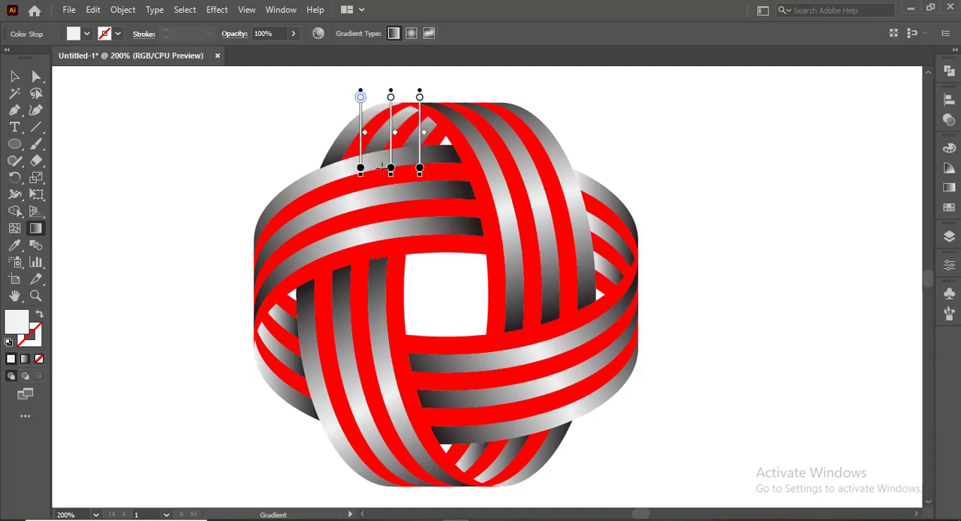
# Step: Redirect the gradient of the three right-hand back bands horizontally, light at the outer edge and black at the inner ends
pyautogui.click(13, 78)
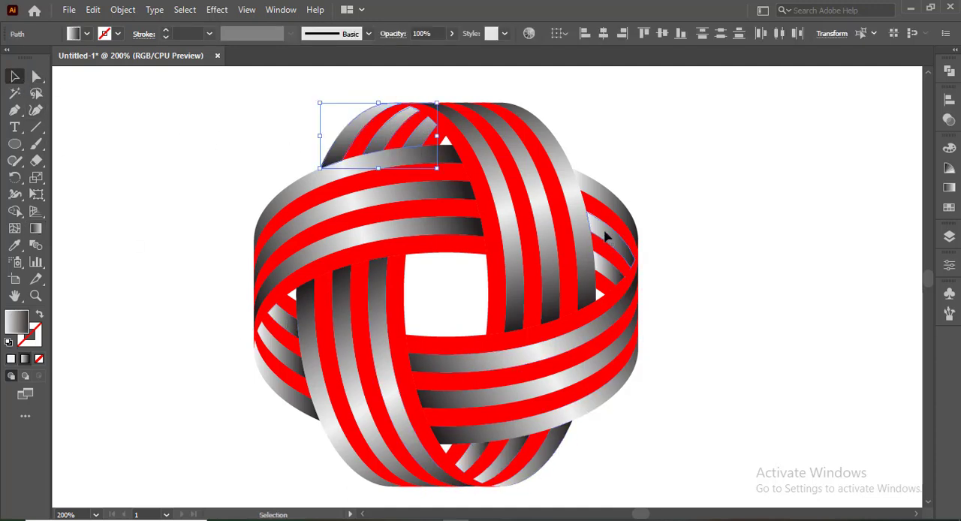
pyautogui.click(604, 203)
pyautogui.keyDown('shift'); pyautogui.click(605, 201); pyautogui.keyUp('shift')
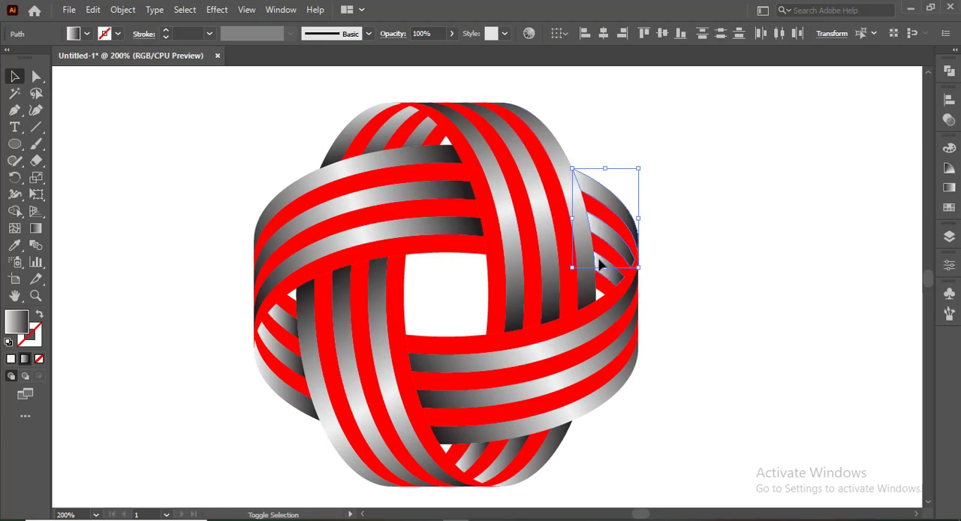
pyautogui.keyDown('shift'); pyautogui.click(600, 264); pyautogui.keyUp('shift')
pyautogui.click(40, 232)
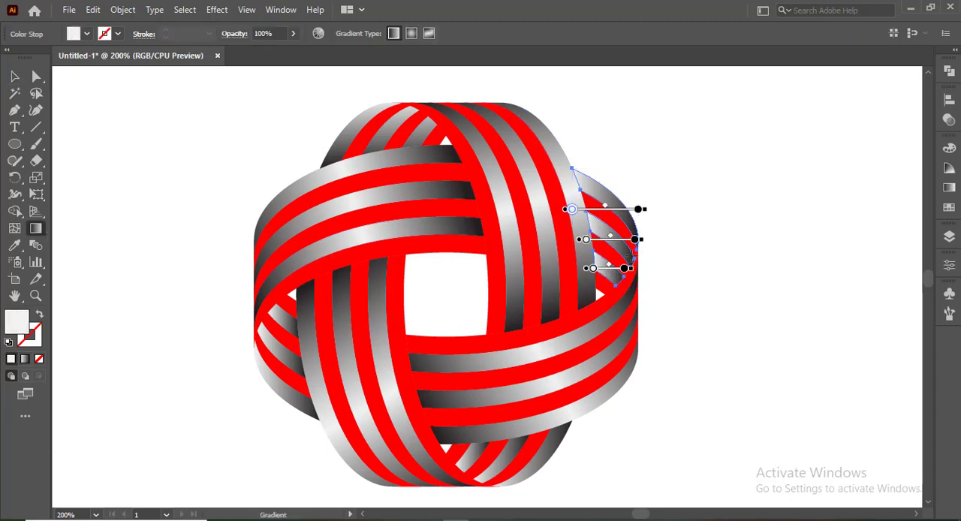
pyautogui.moveTo(640, 253); pyautogui.dragTo(578, 253)
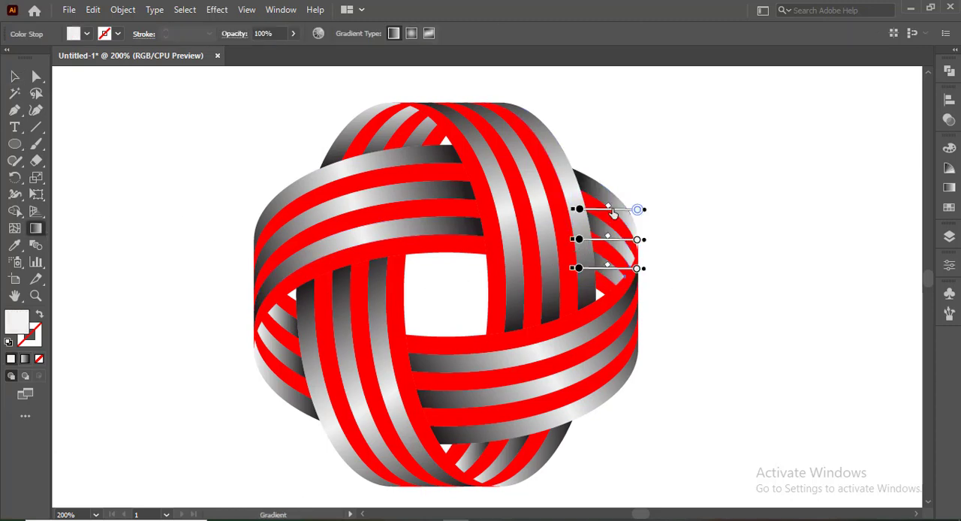
# Step: Shift the gradient midpoint of the outermost right back band slightly toward its black end and deselect the bands
pyautogui.moveTo(602, 211); pyautogui.dragTo(602, 210)
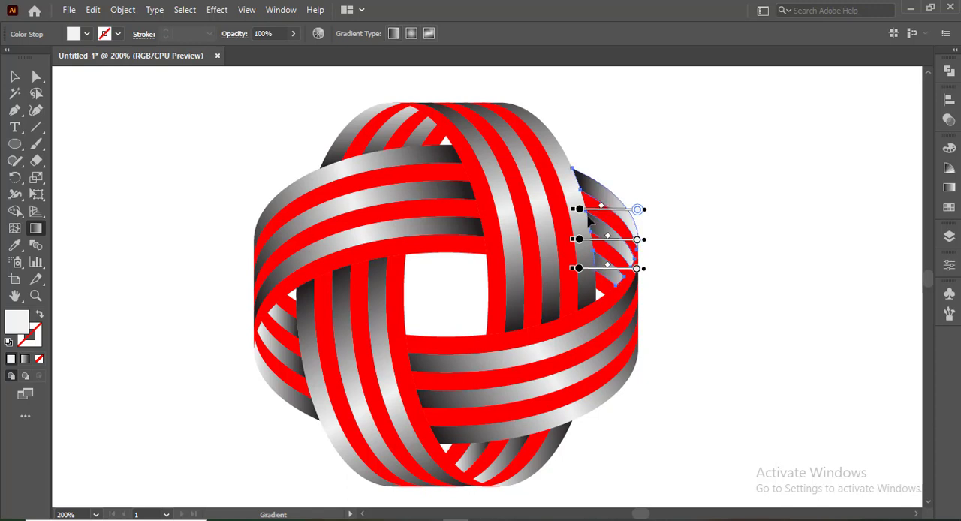
pyautogui.click(578, 210)
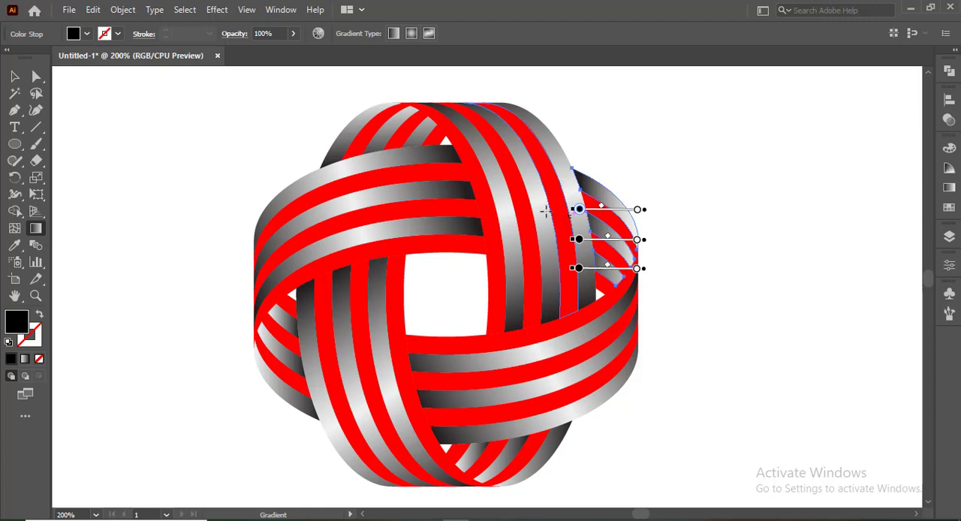
pyautogui.click(15, 78)
pyautogui.click(117, 111)
# Step: Draw a gradient-filled rectangle covering the whole artboard
pyautogui.scroll(-2, 373, 228)
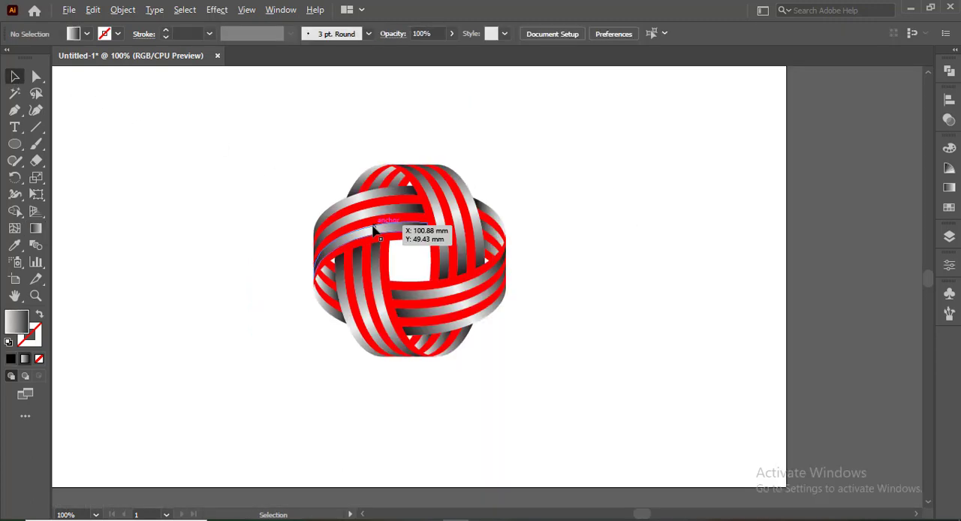
pyautogui.scroll(1, 325, 223)
pyautogui.hscroll(-2, 324, 223)
pyautogui.scroll(-1, 322, 221)
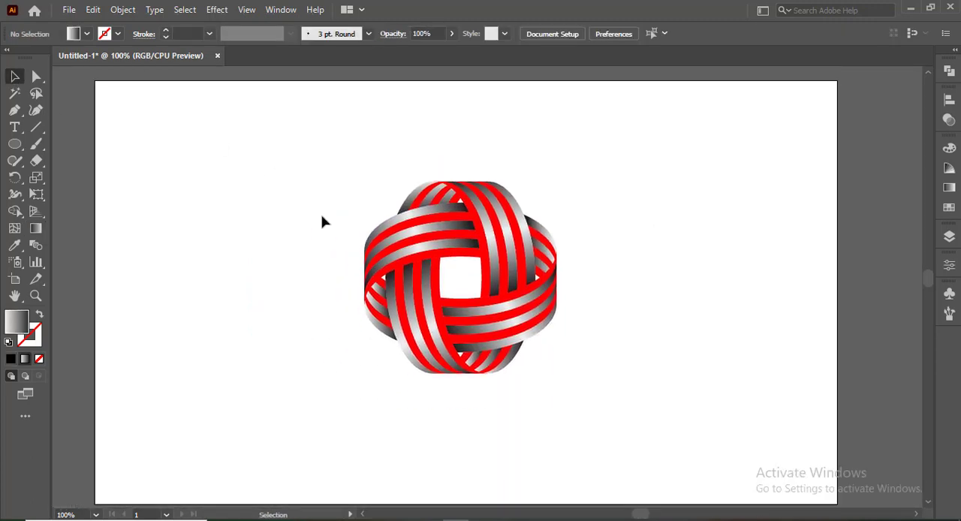
pyautogui.rightClick(20, 150)
pyautogui.click(46, 143)
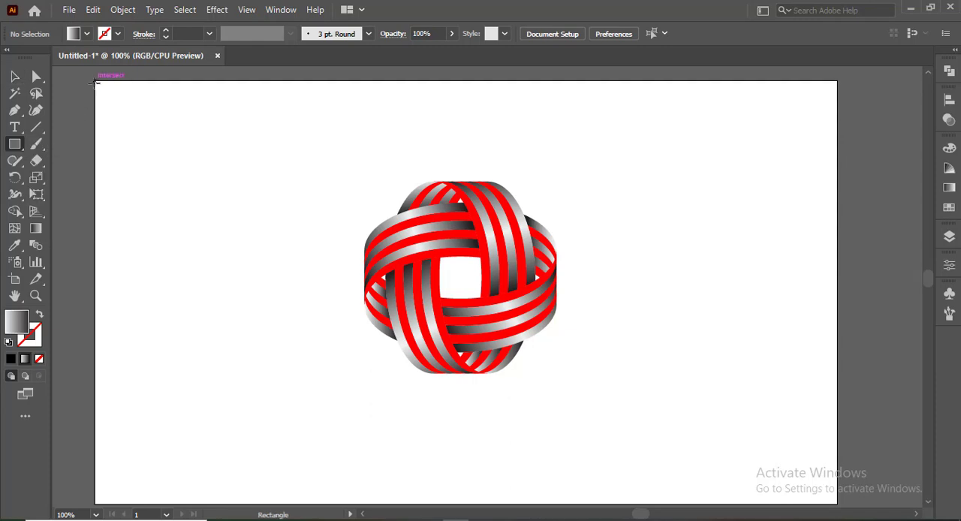
pyautogui.moveTo(94, 79); pyautogui.dragTo(837, 294)
pyautogui.moveTo(472, 185); pyautogui.dragTo(481, 366)
# Step: Send the background rectangle to the back, behind the woven logo
pyautogui.rightClick(473, 294)
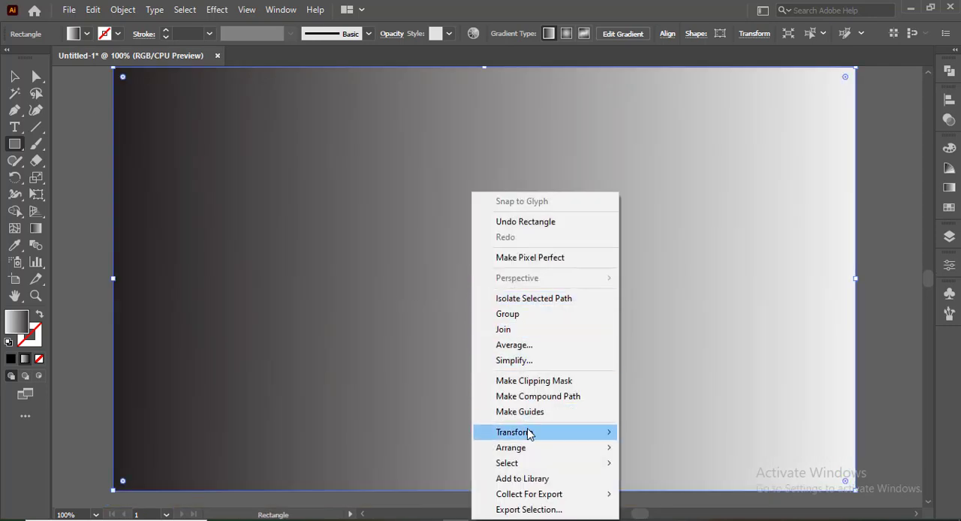
pyautogui.moveTo(528, 448)
pyautogui.click(650, 490)
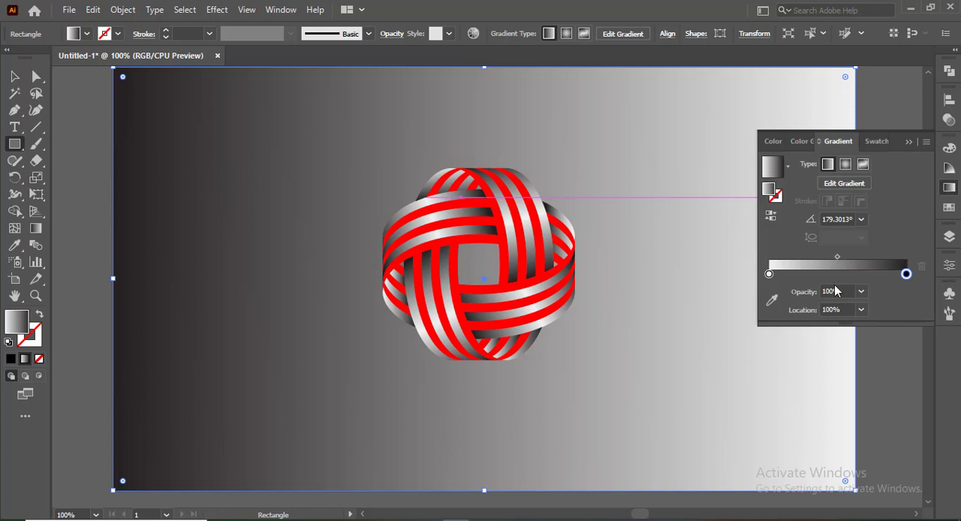
# Step: Recolor the background gradient's light stop to gray R=128 G=128 B=128 and make the gradient radial
pyautogui.doubleClick(769, 274)
pyautogui.click(803, 361)
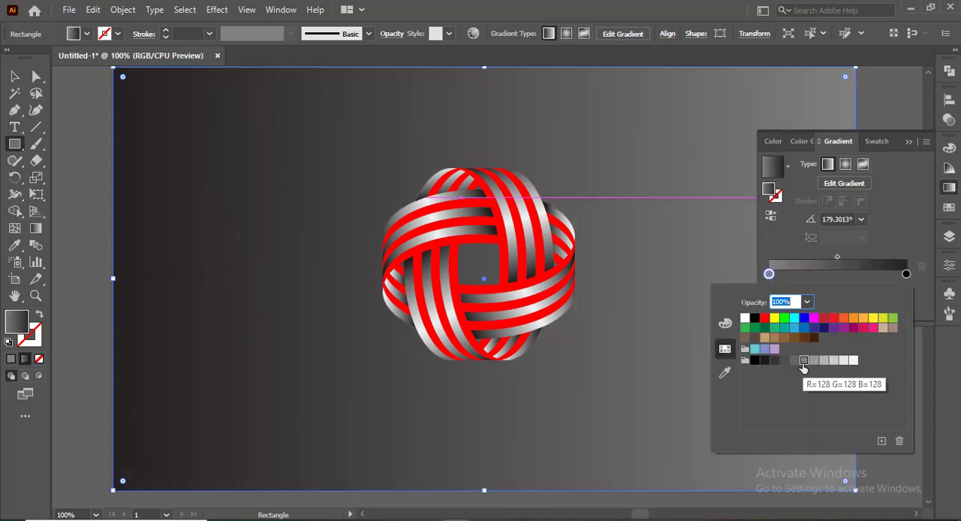
pyautogui.click(841, 166)
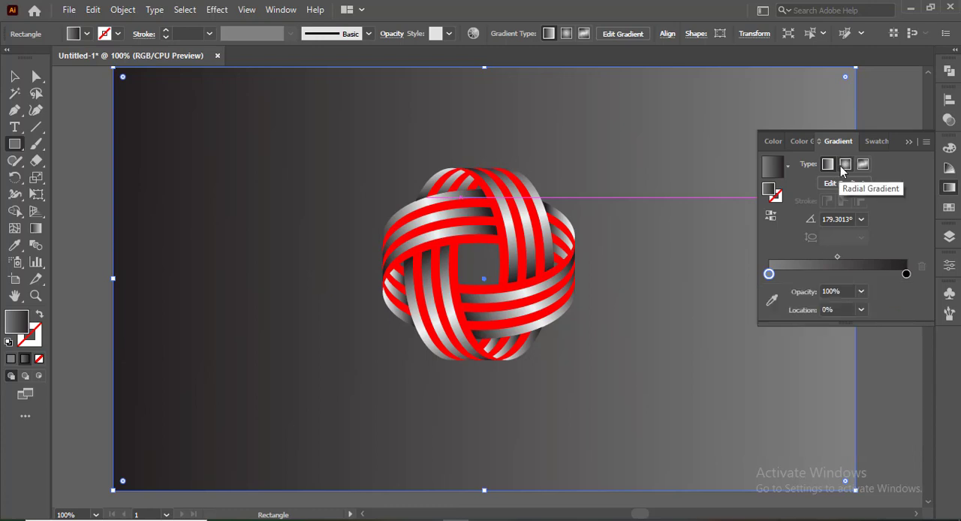
pyautogui.click(846, 166)
pyautogui.click(909, 142)
pyautogui.press('v')
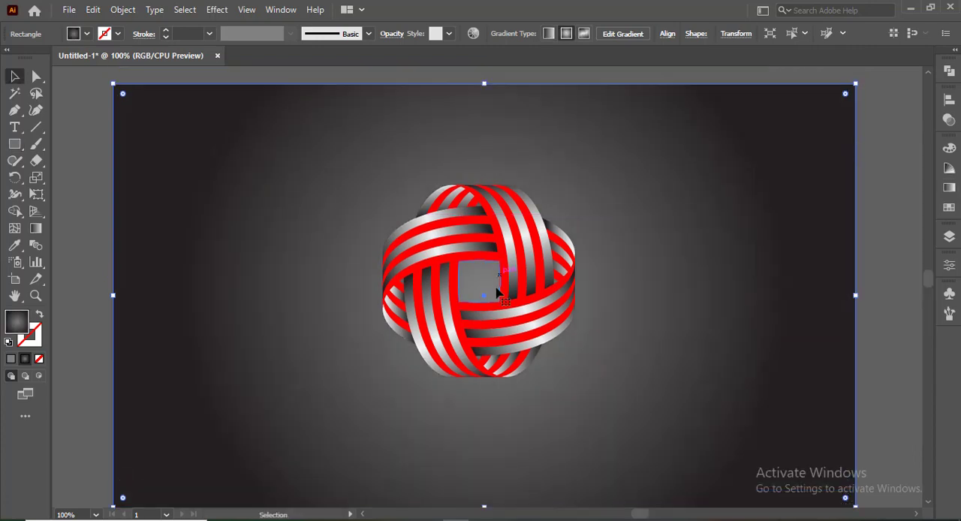
pyautogui.scroll(3, 488, 324)
pyautogui.scroll(-3, 484, 321)
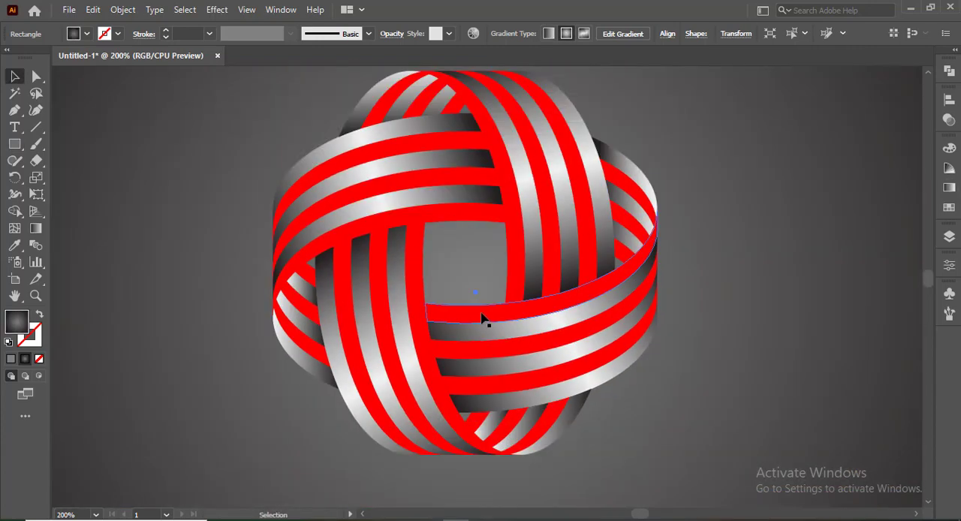